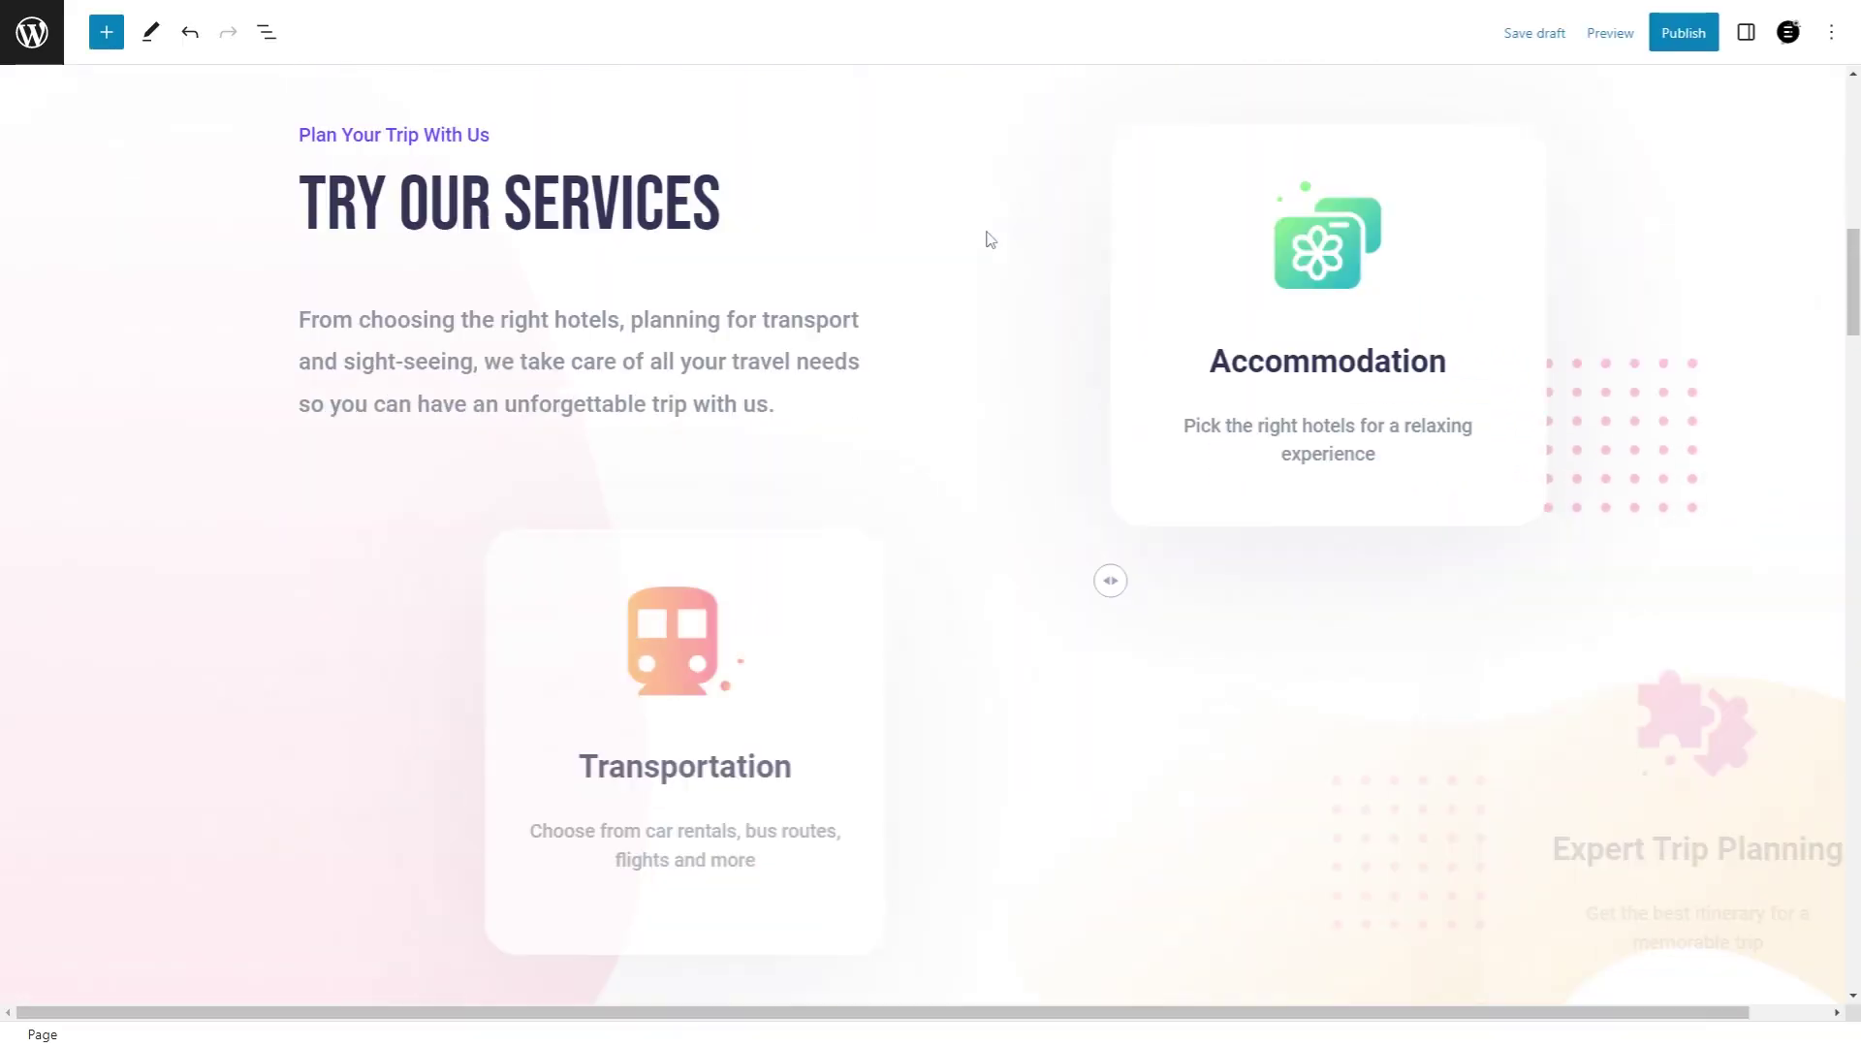
pyautogui.scroll(-5, 984, 238)
pyautogui.scroll(-2, 970, 284)
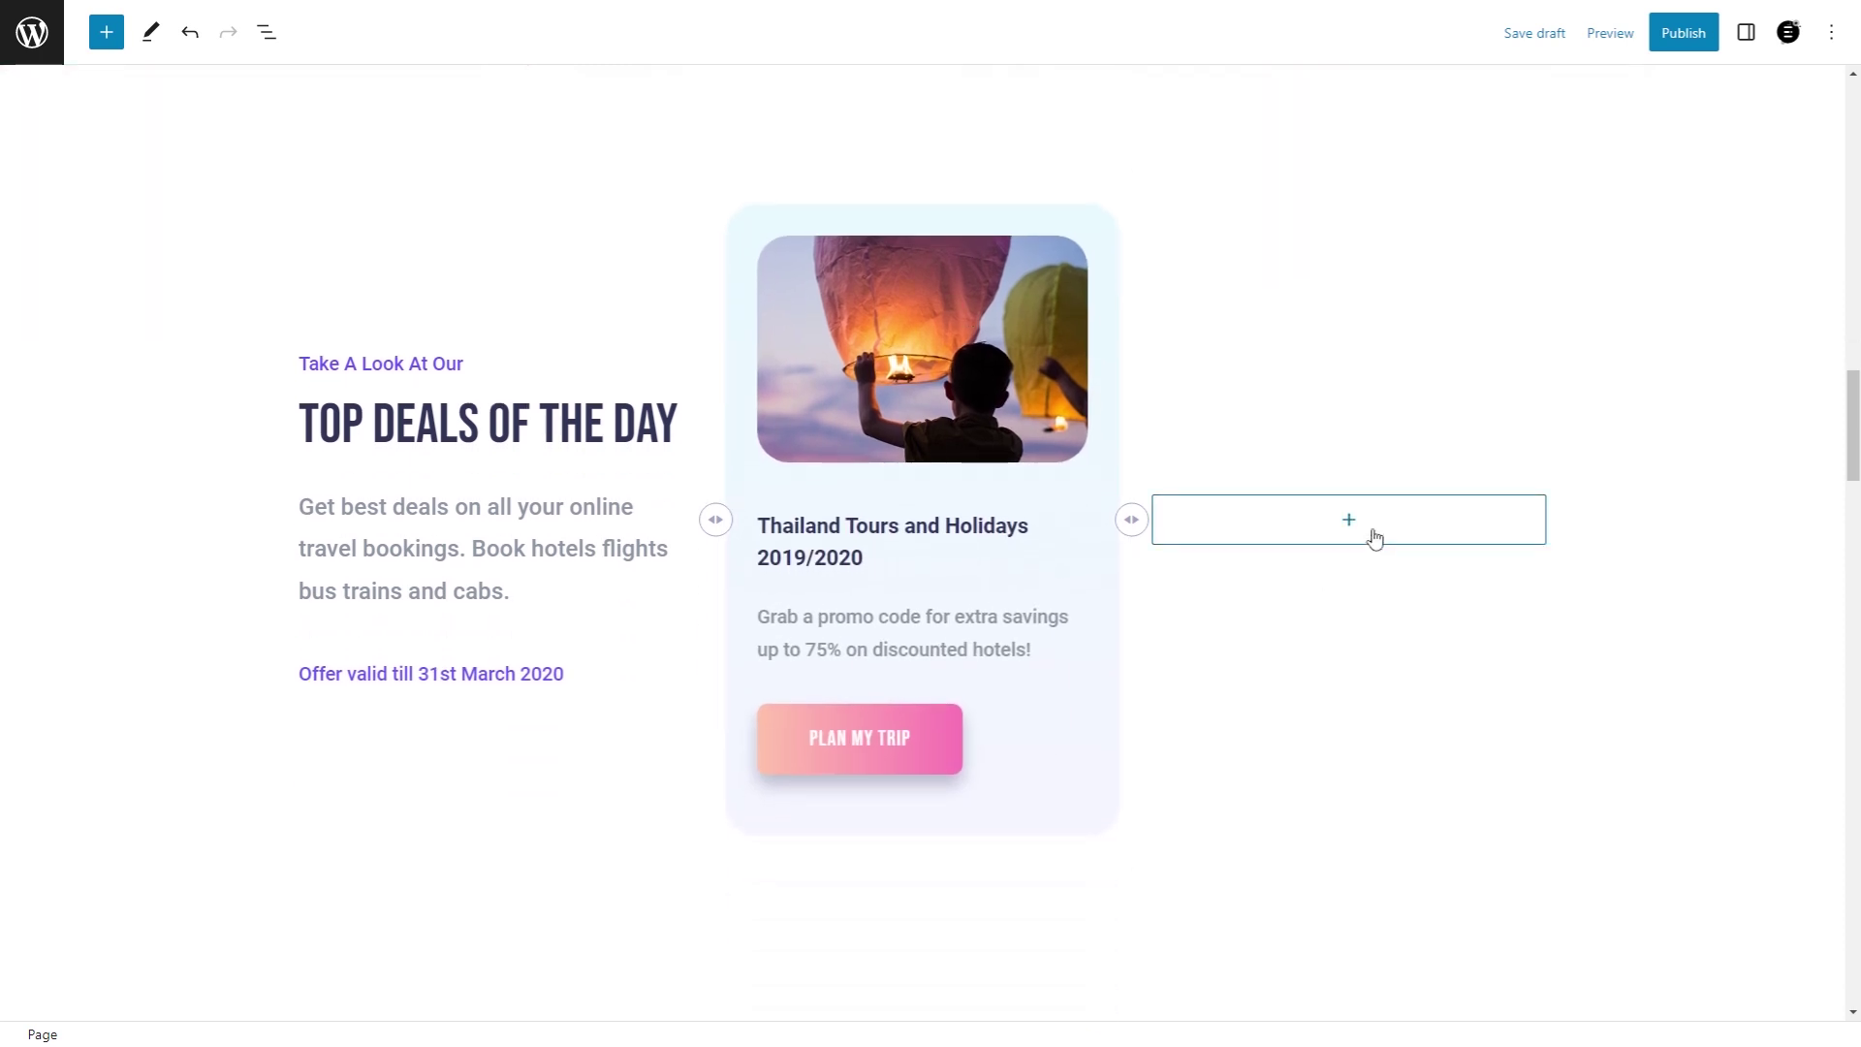
# Insert an Infobox card in the empty column beside the Thailand card and centre its contents.
pyautogui.click(1374, 538)
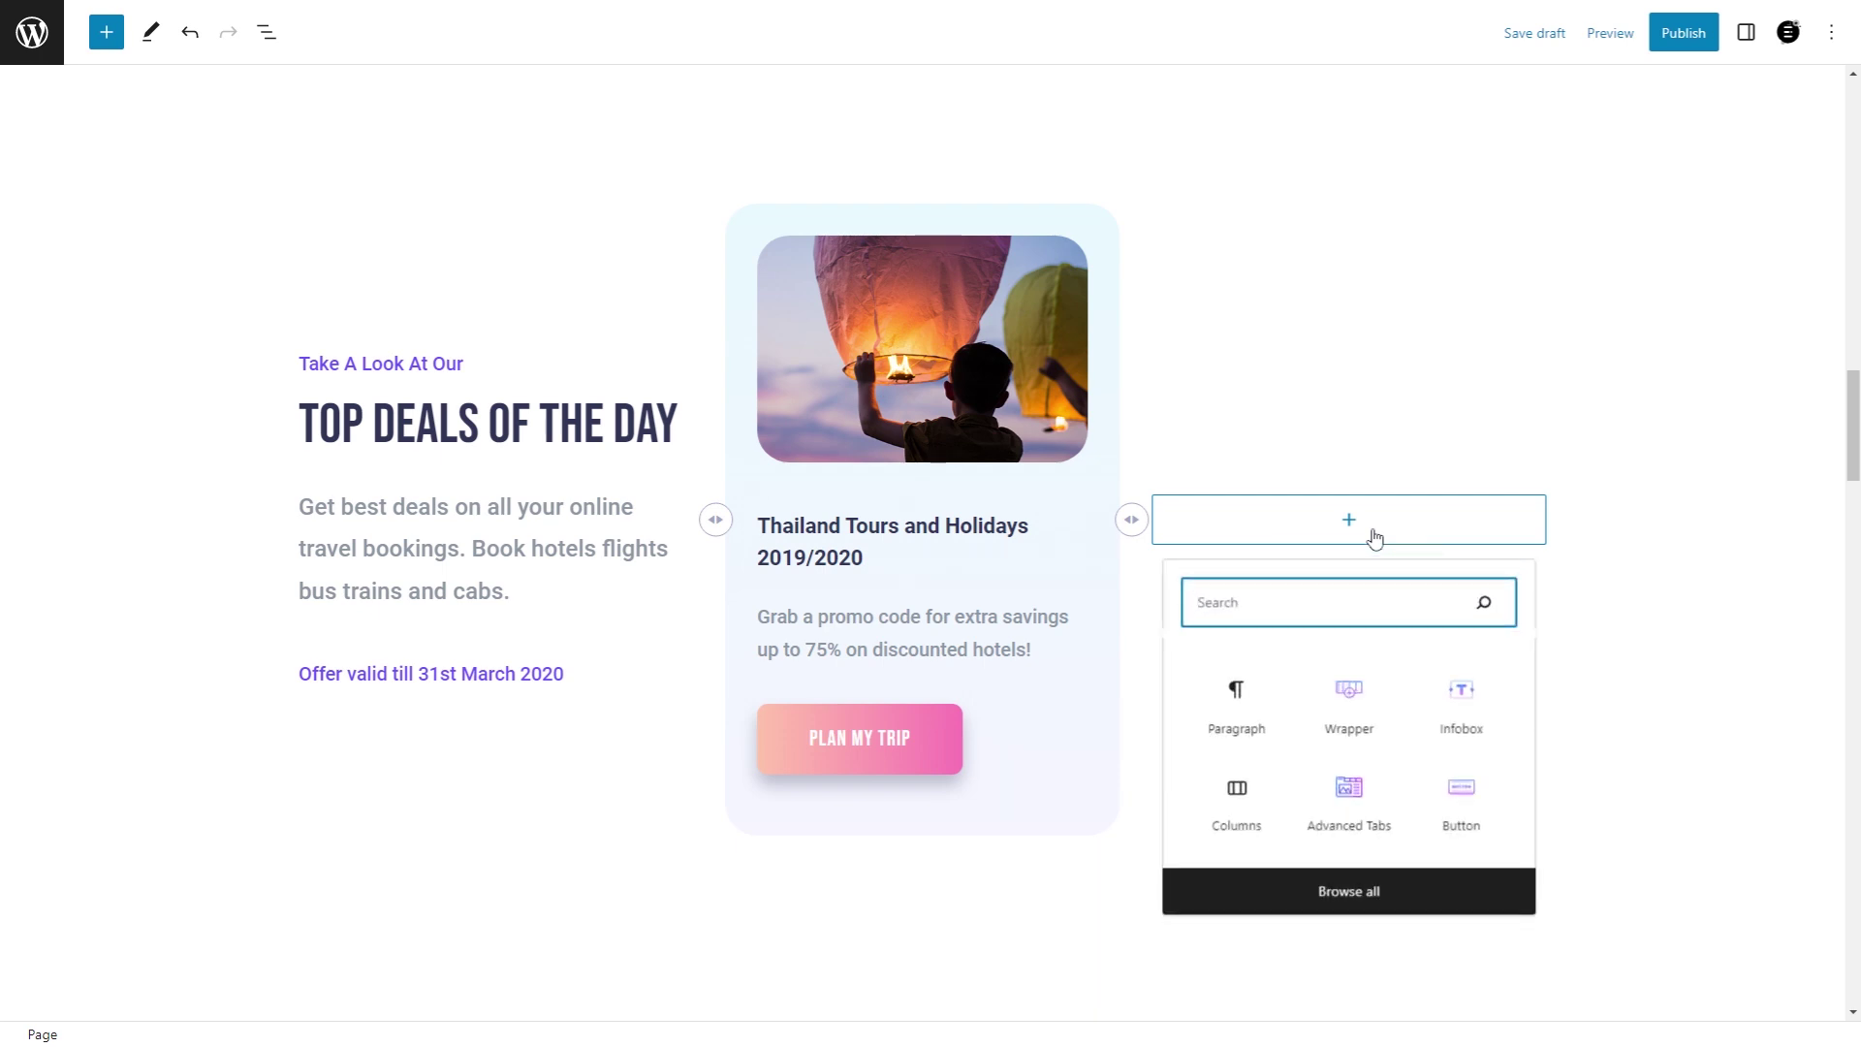
pyautogui.write('infobox')
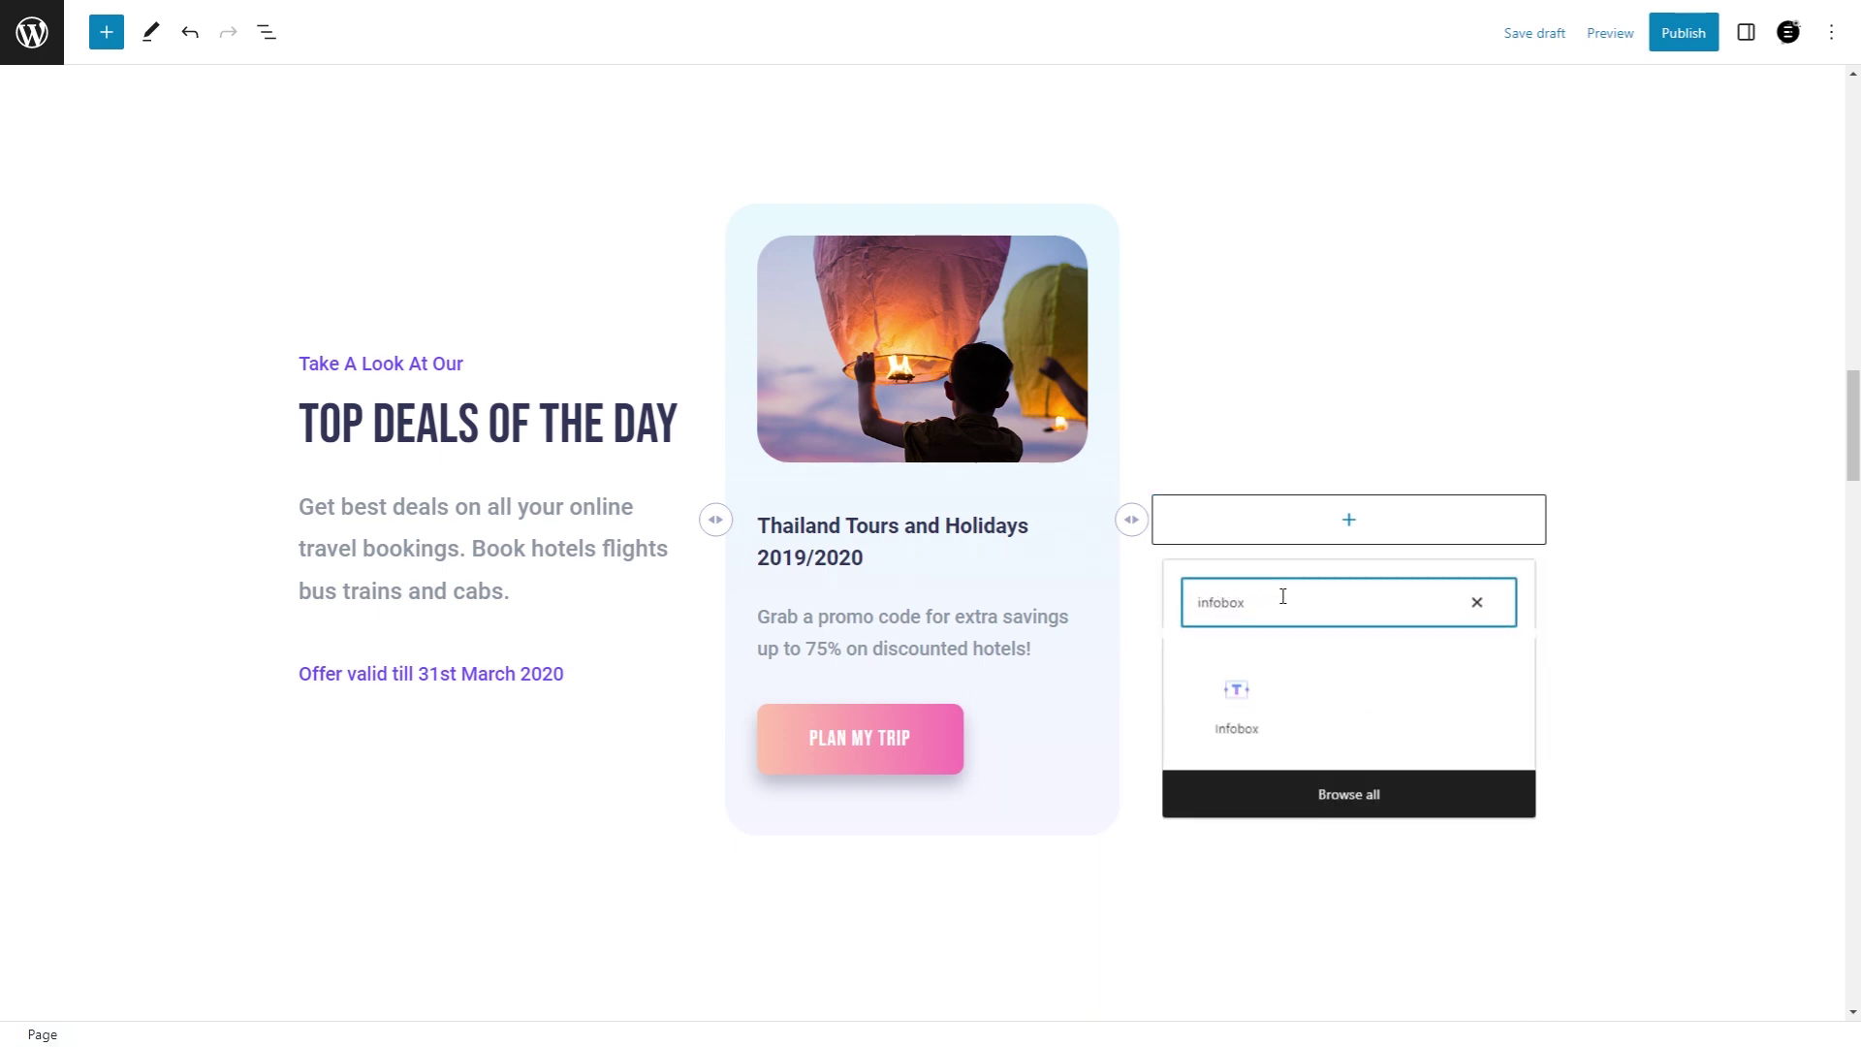
pyautogui.click(1235, 709)
pyautogui.scroll(-3, 1060, 590)
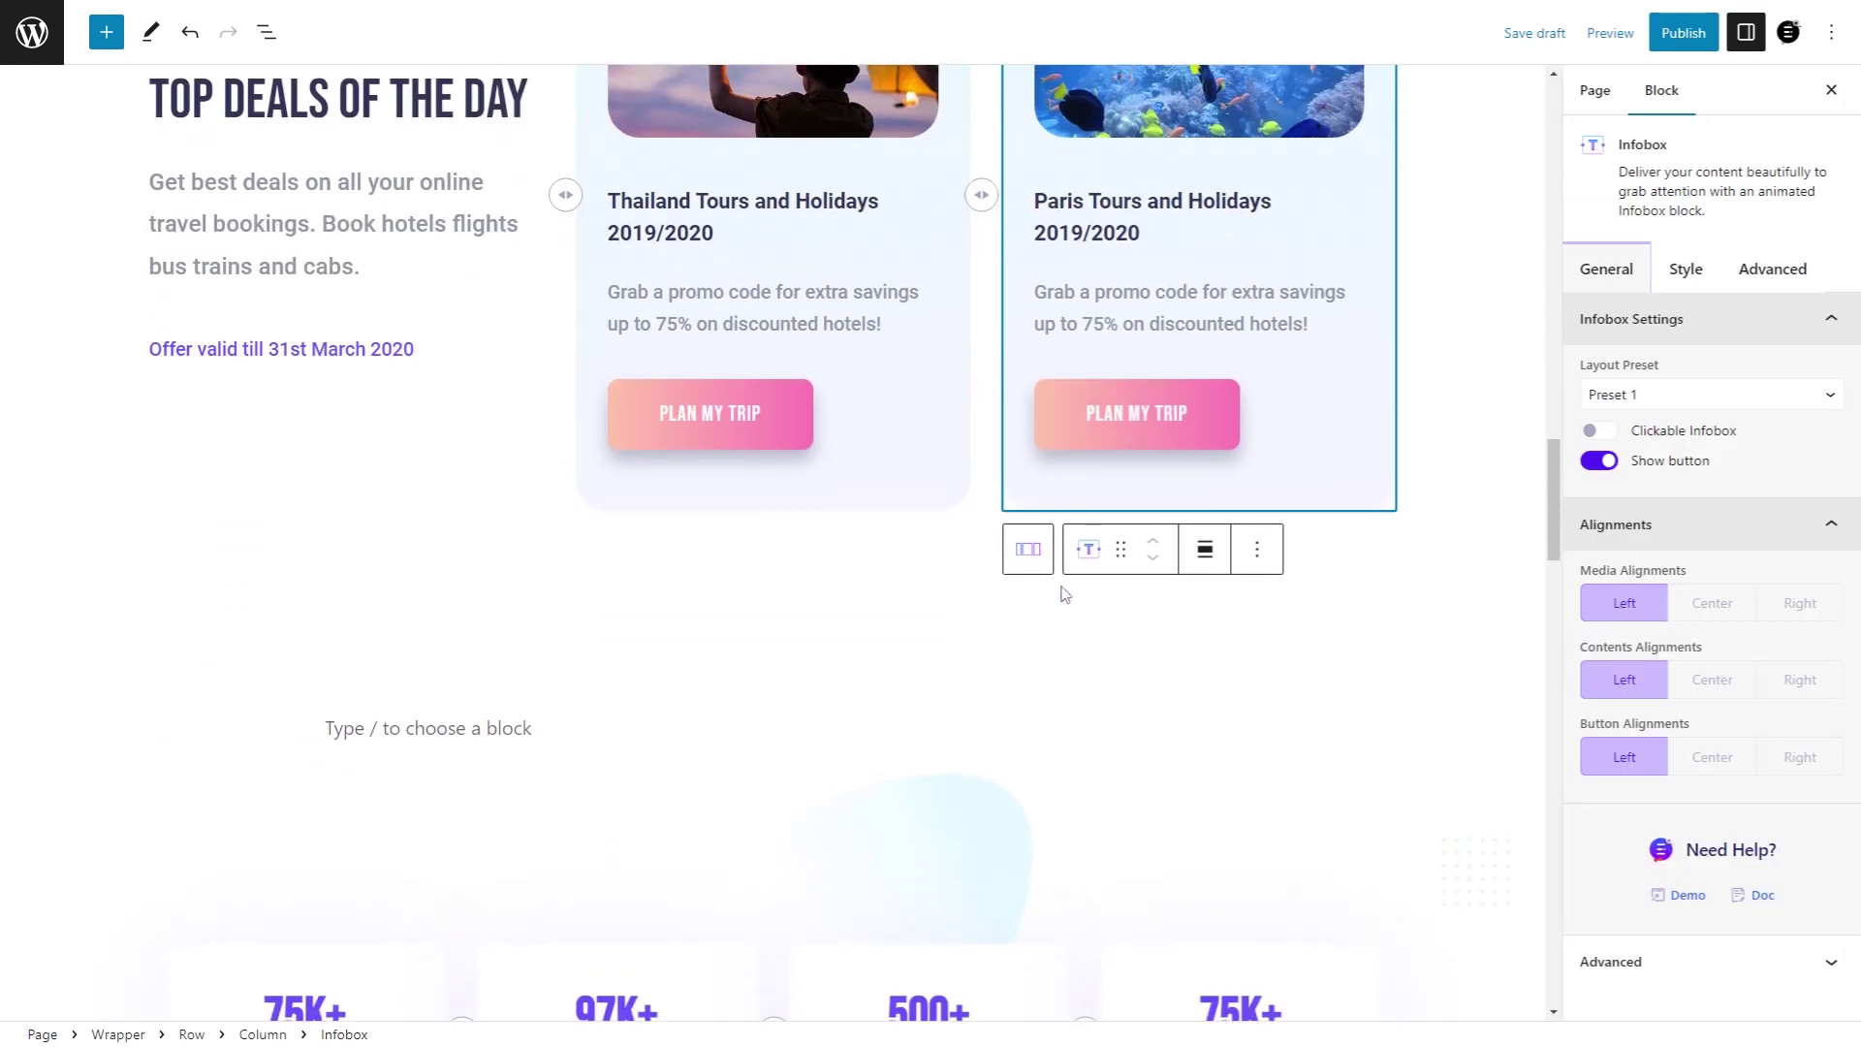
pyautogui.click(1710, 678)
pyautogui.scroll(2, 1391, 682)
pyautogui.scroll(1, 1390, 680)
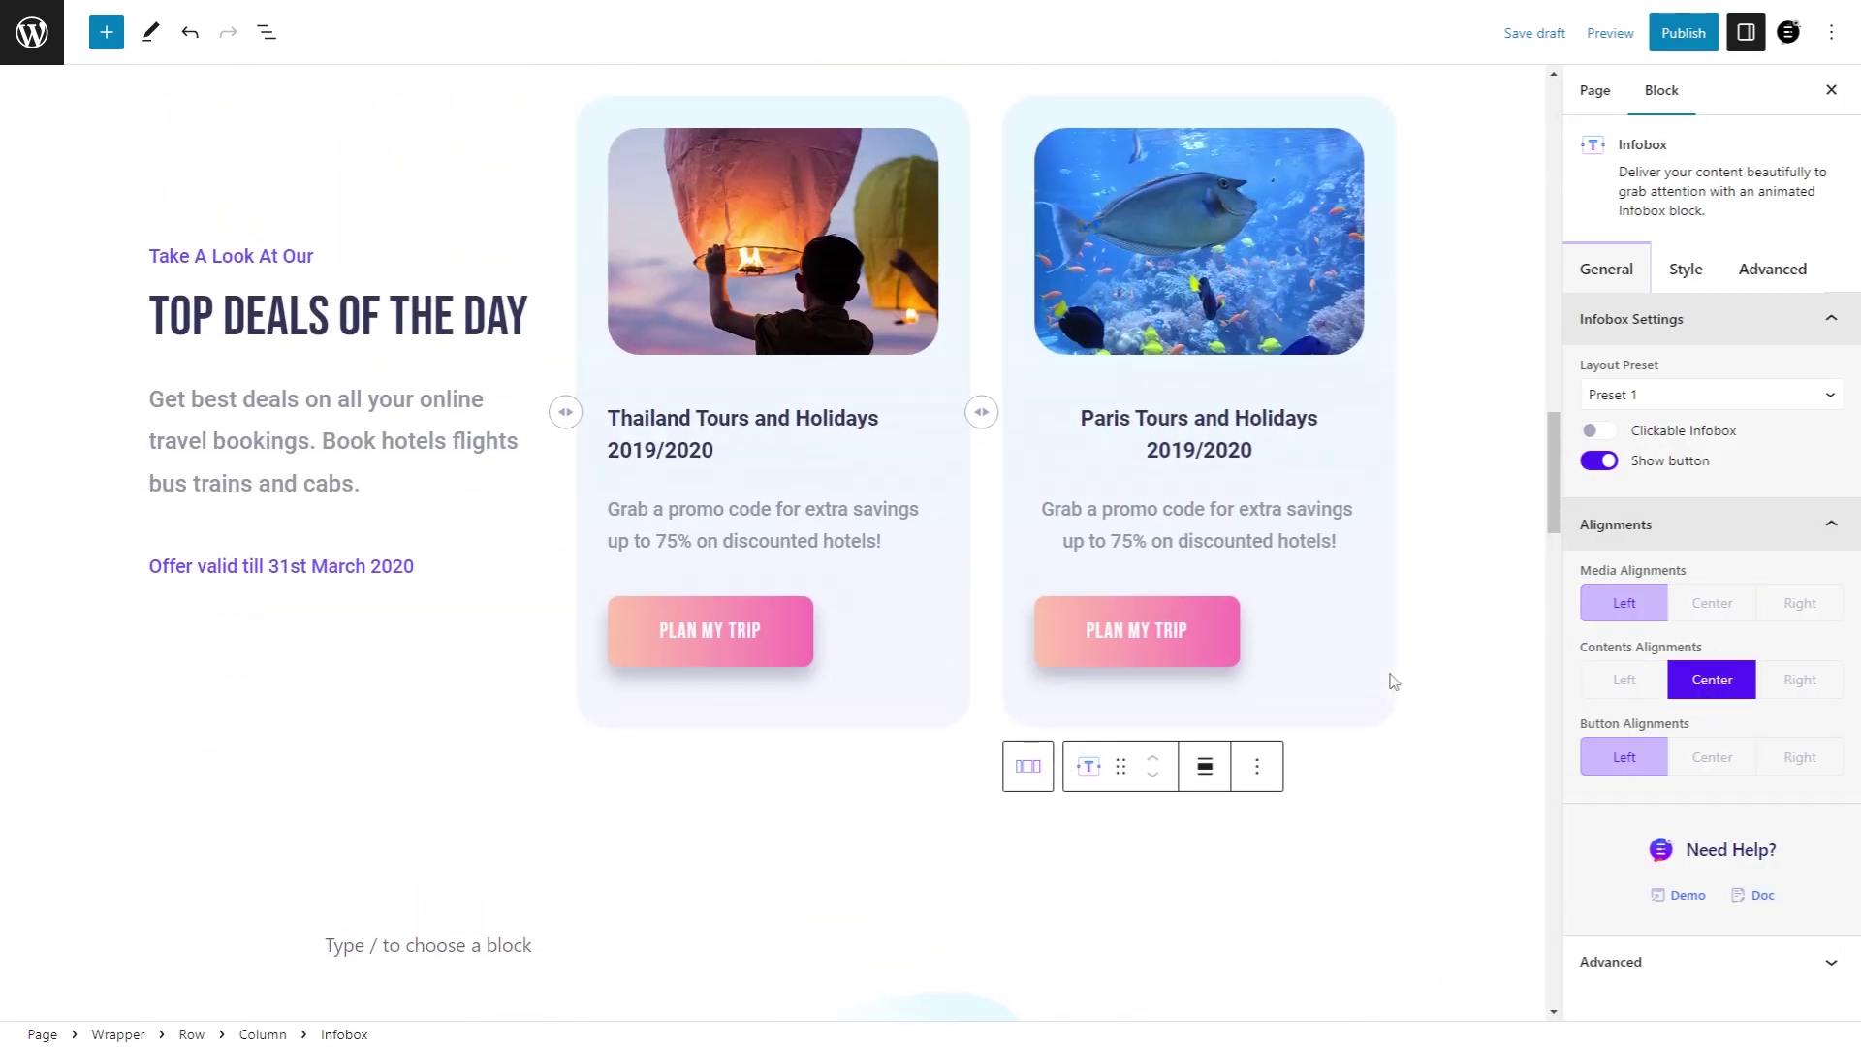
# Set the Thailand deal card's Contents Alignment to Center, then select the Paris card.
pyautogui.click(936, 456)
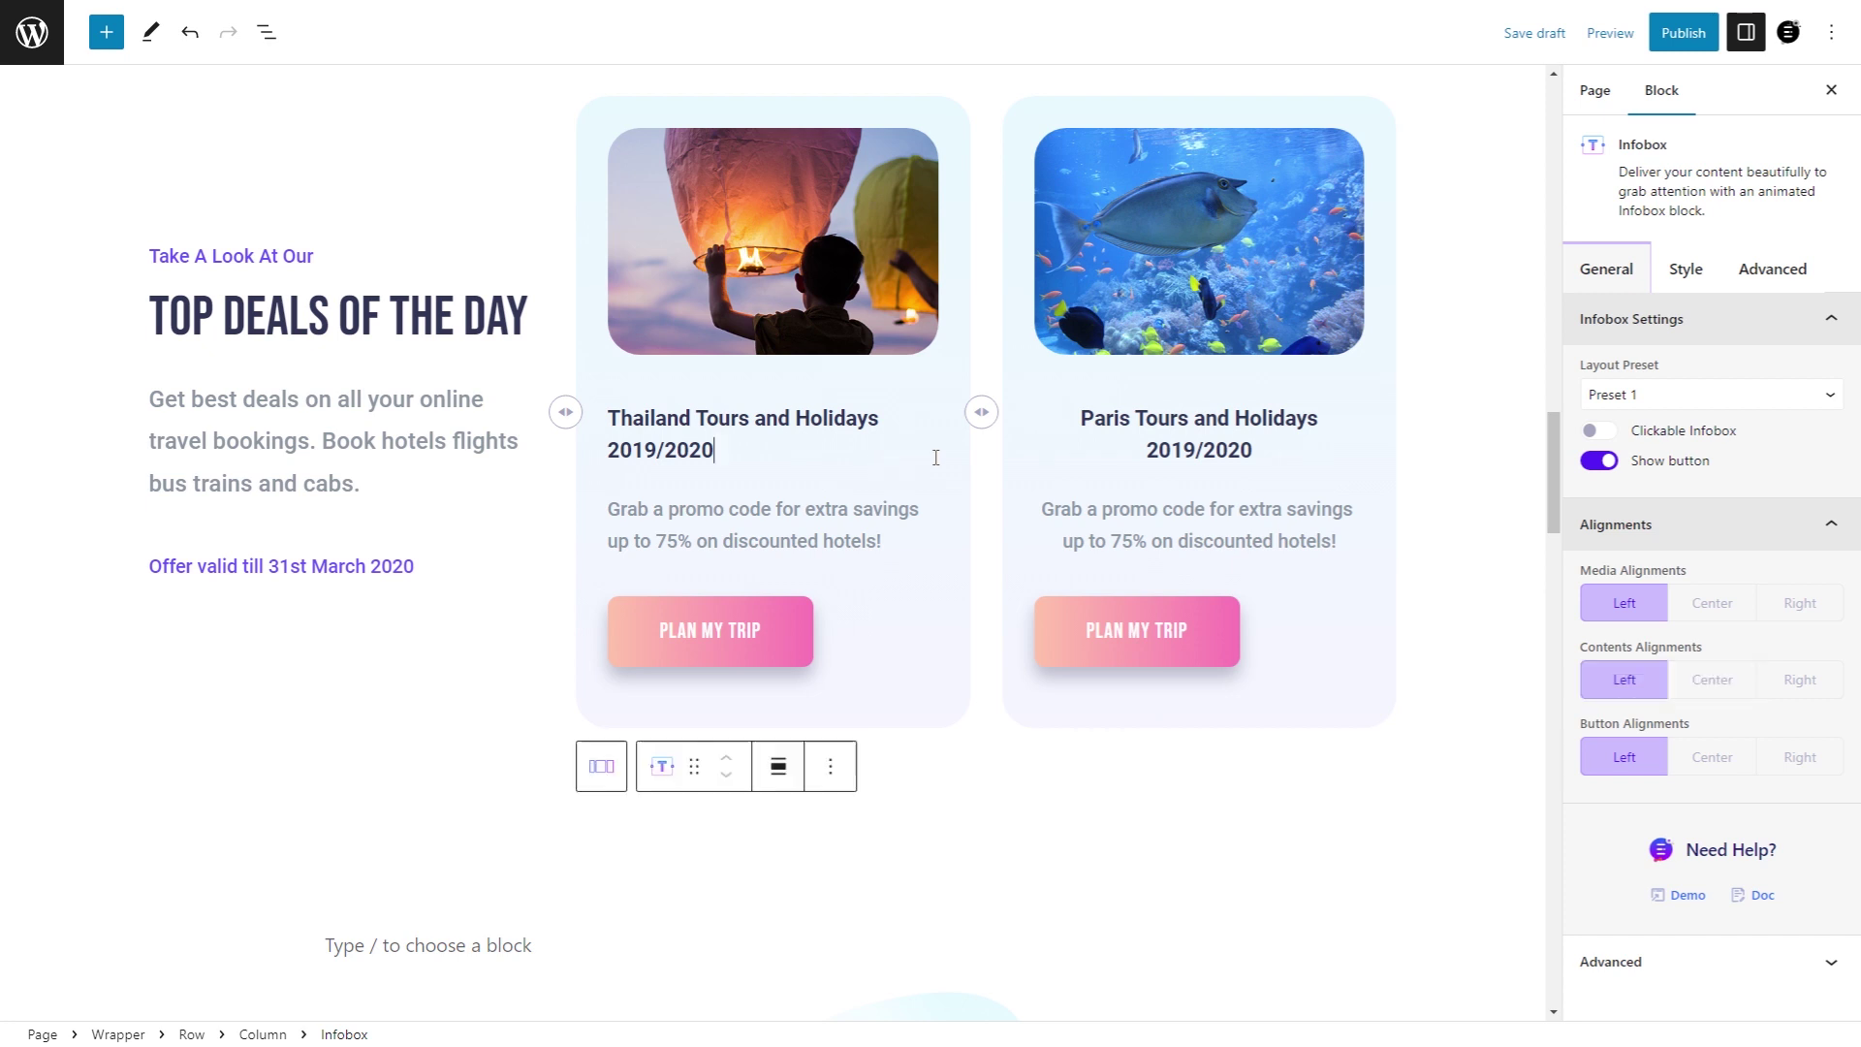
pyautogui.click(1745, 681)
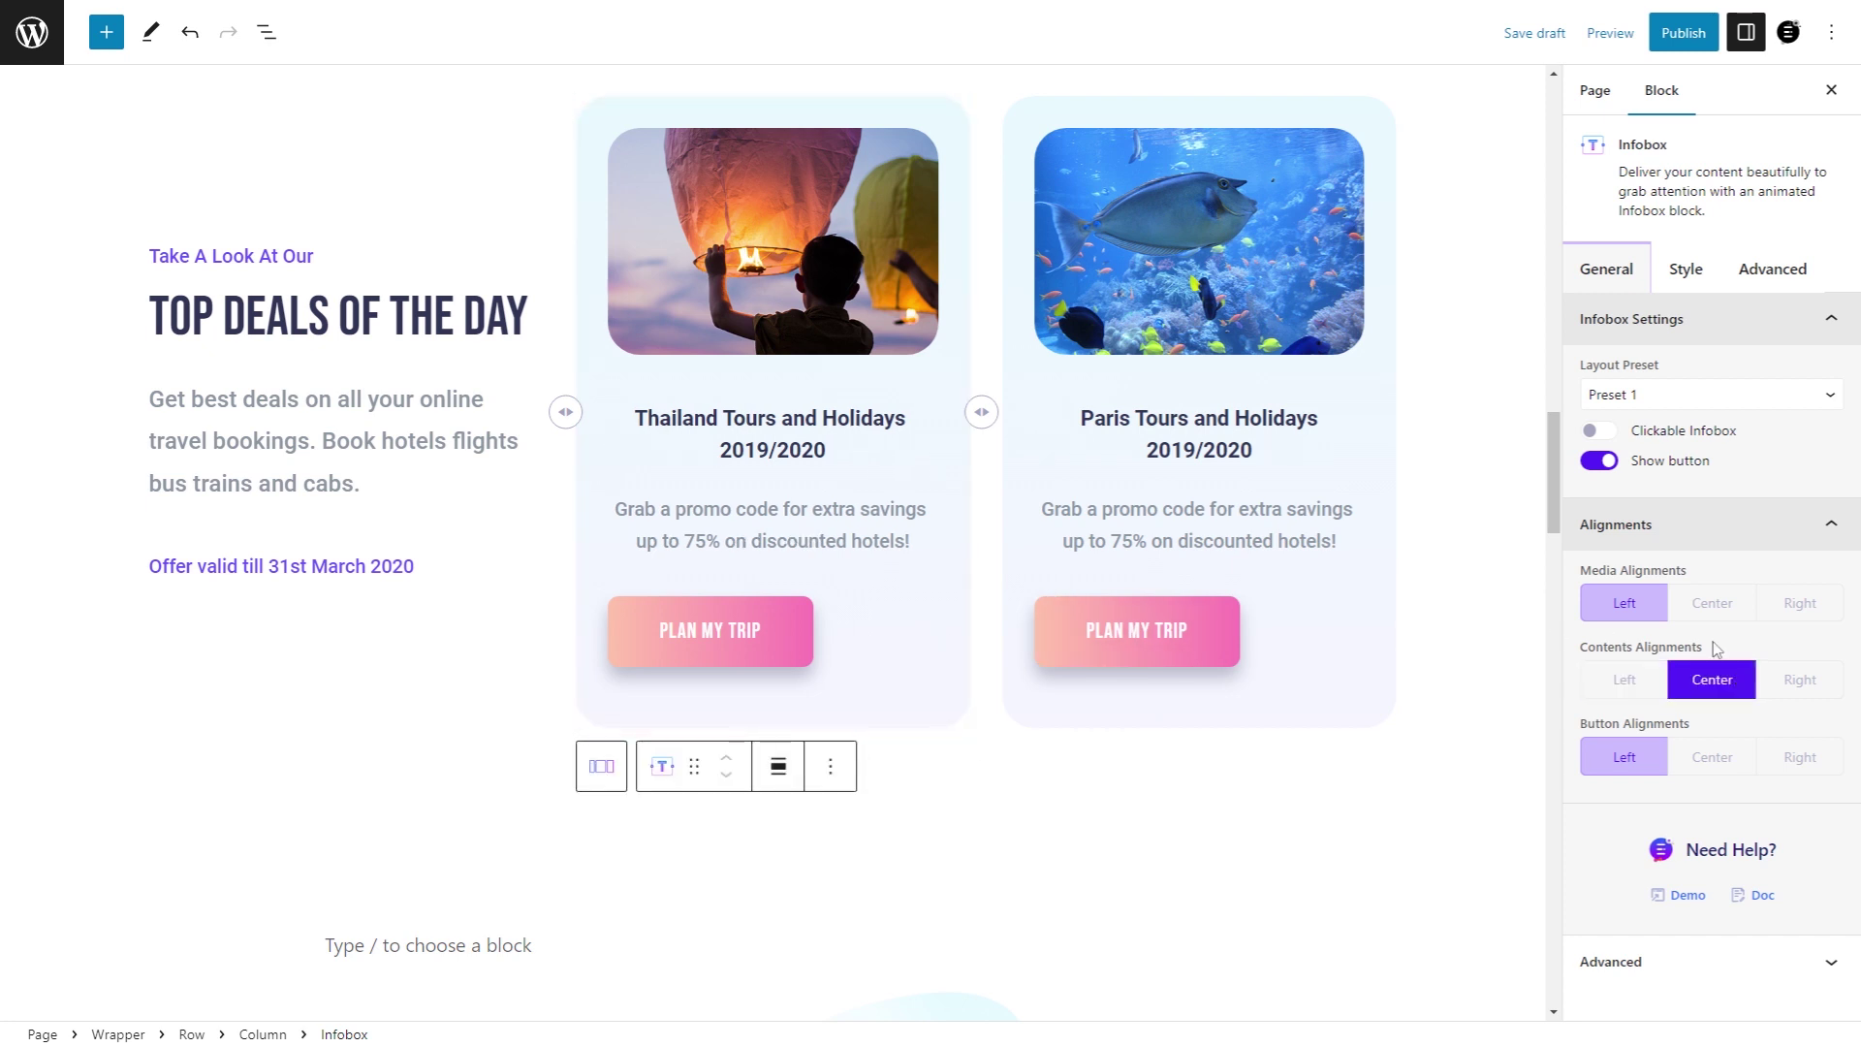
pyautogui.click(1325, 632)
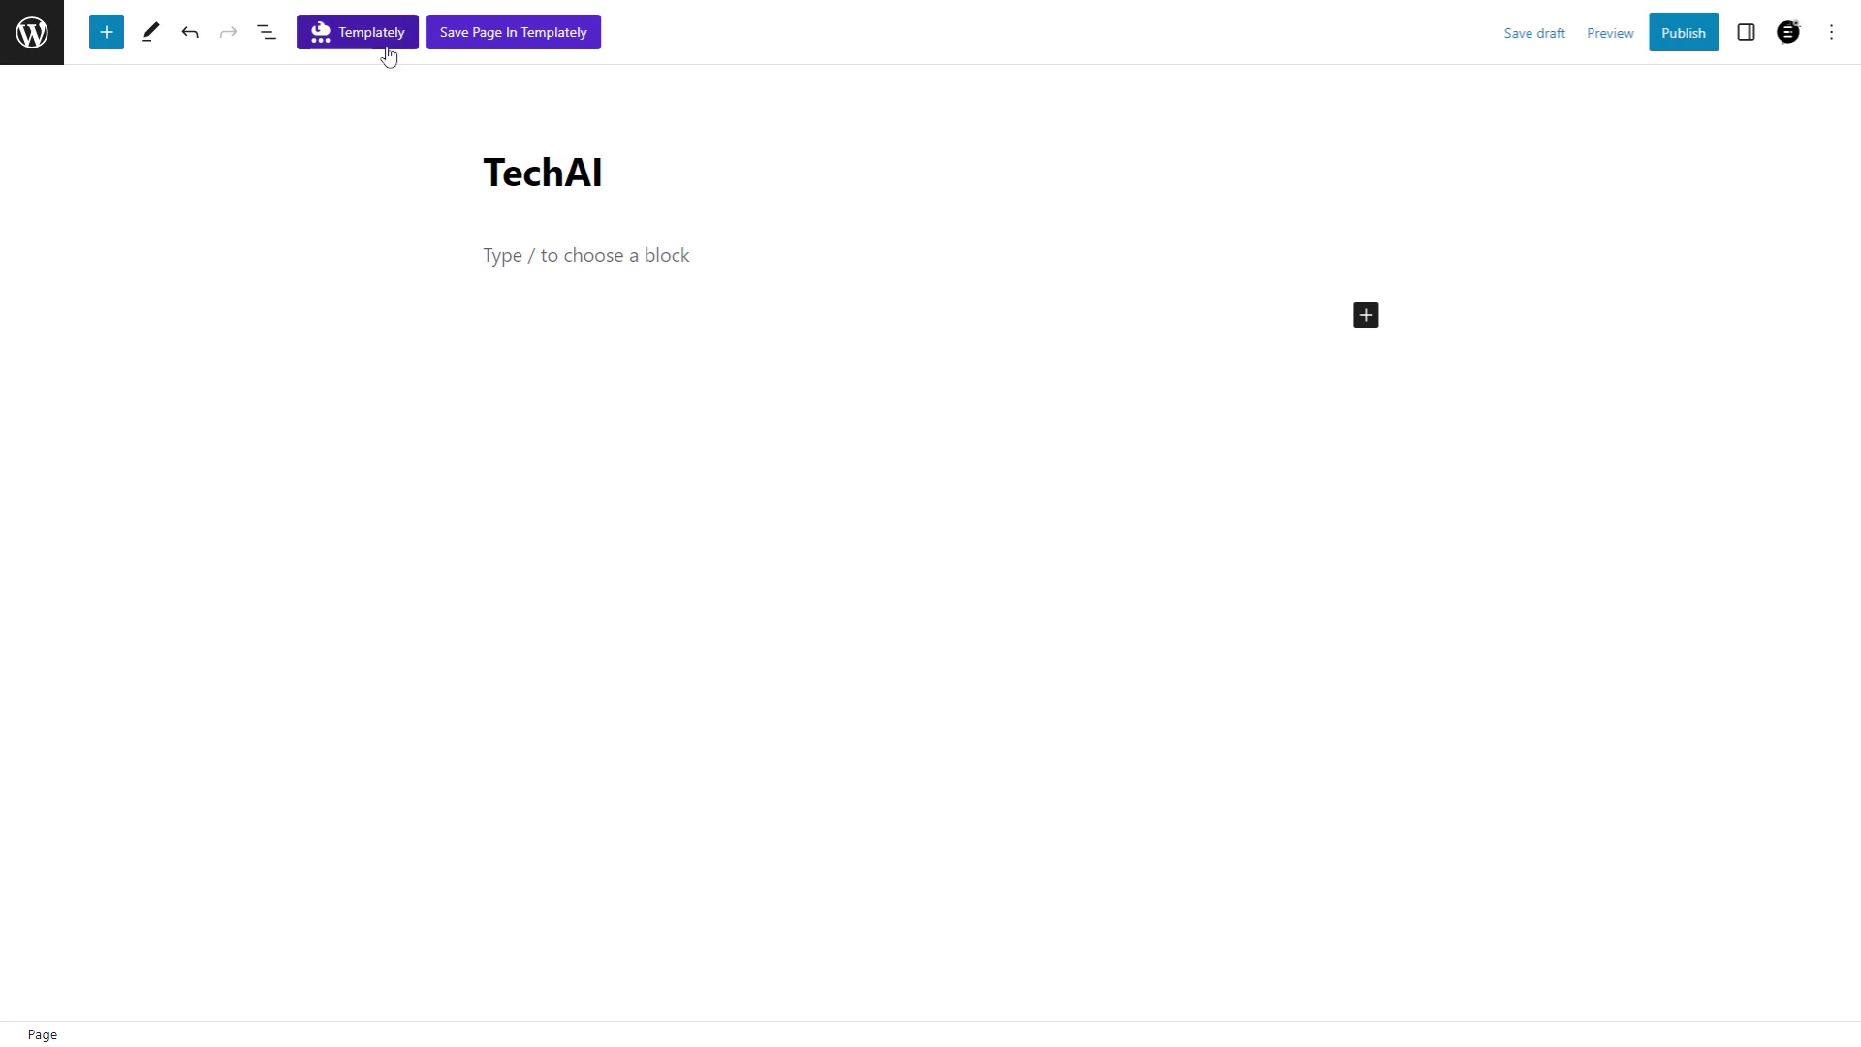
# Browse Templately Packs to the TechAI pack's page templates and view TechAI Home Page.
pyautogui.click(386, 45)
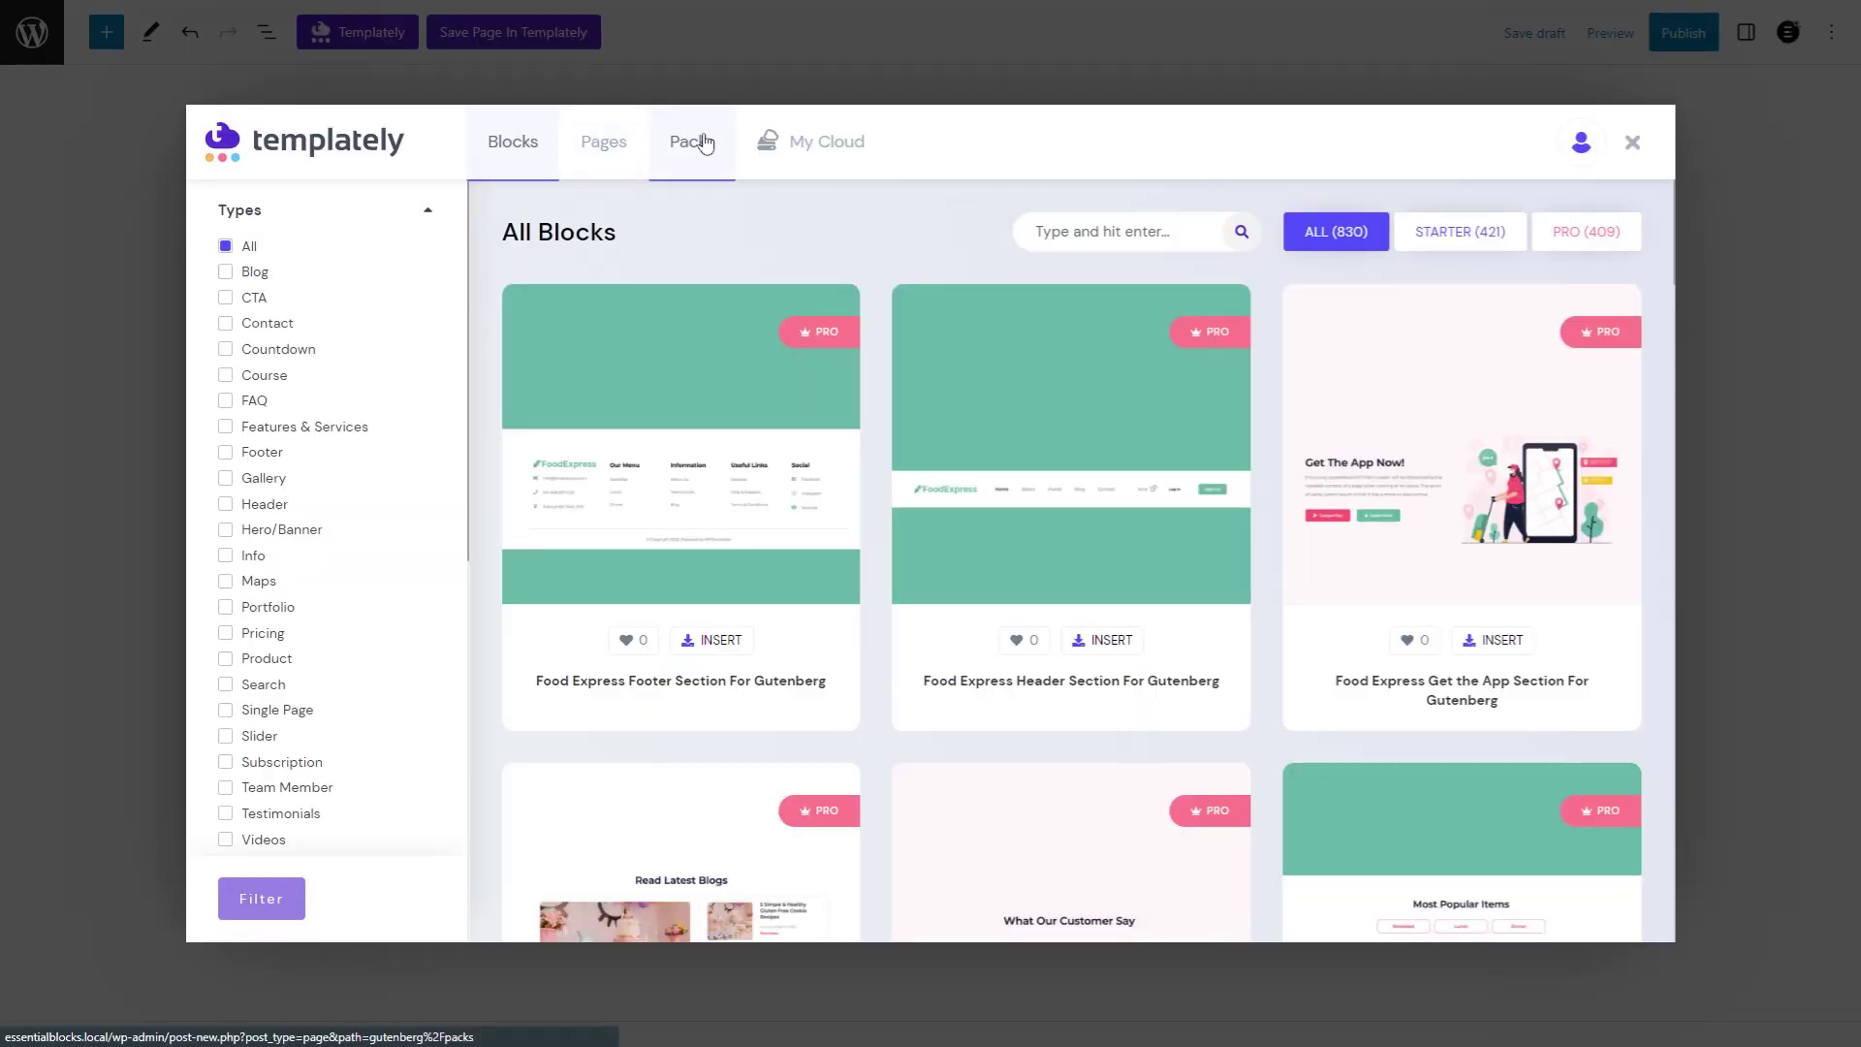
pyautogui.click(704, 142)
pyautogui.scroll(-5, 930, 436)
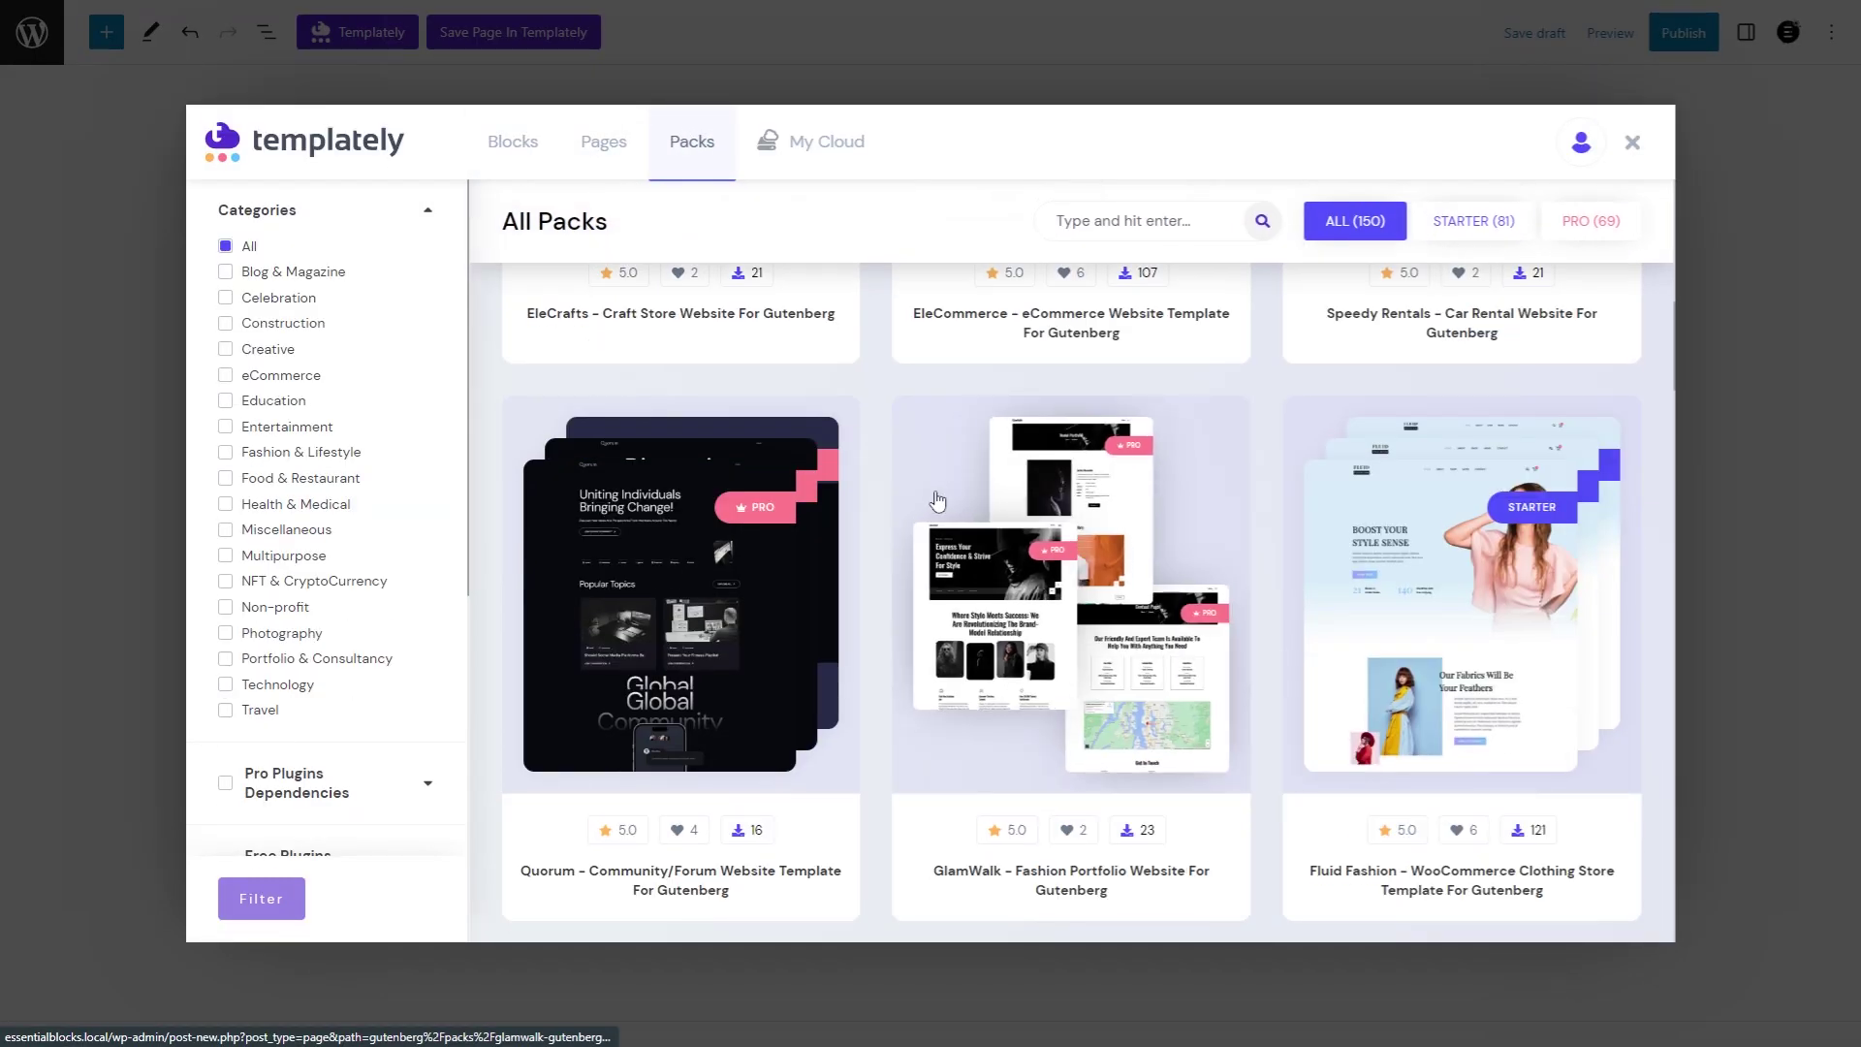
pyautogui.scroll(-5, 989, 495)
pyautogui.scroll(-1, 1056, 534)
pyautogui.click(1056, 533)
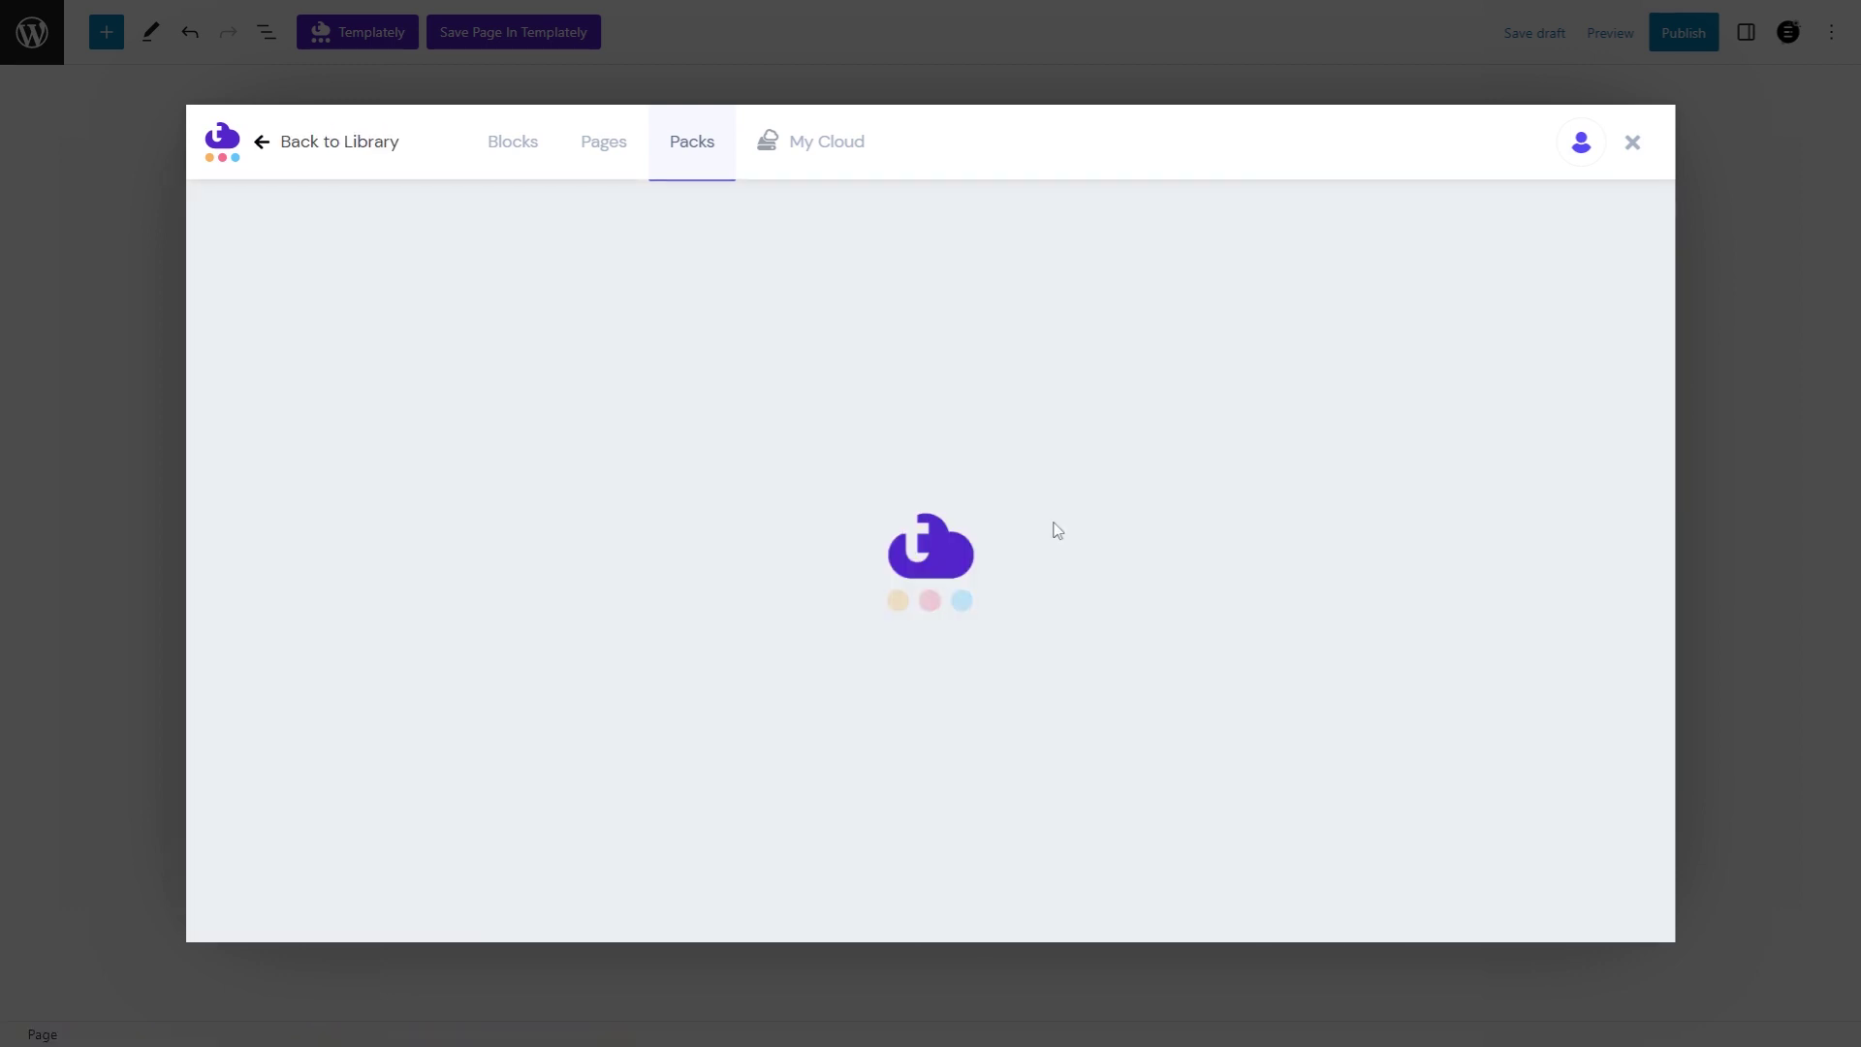
pyautogui.scroll(-3, 1047, 536)
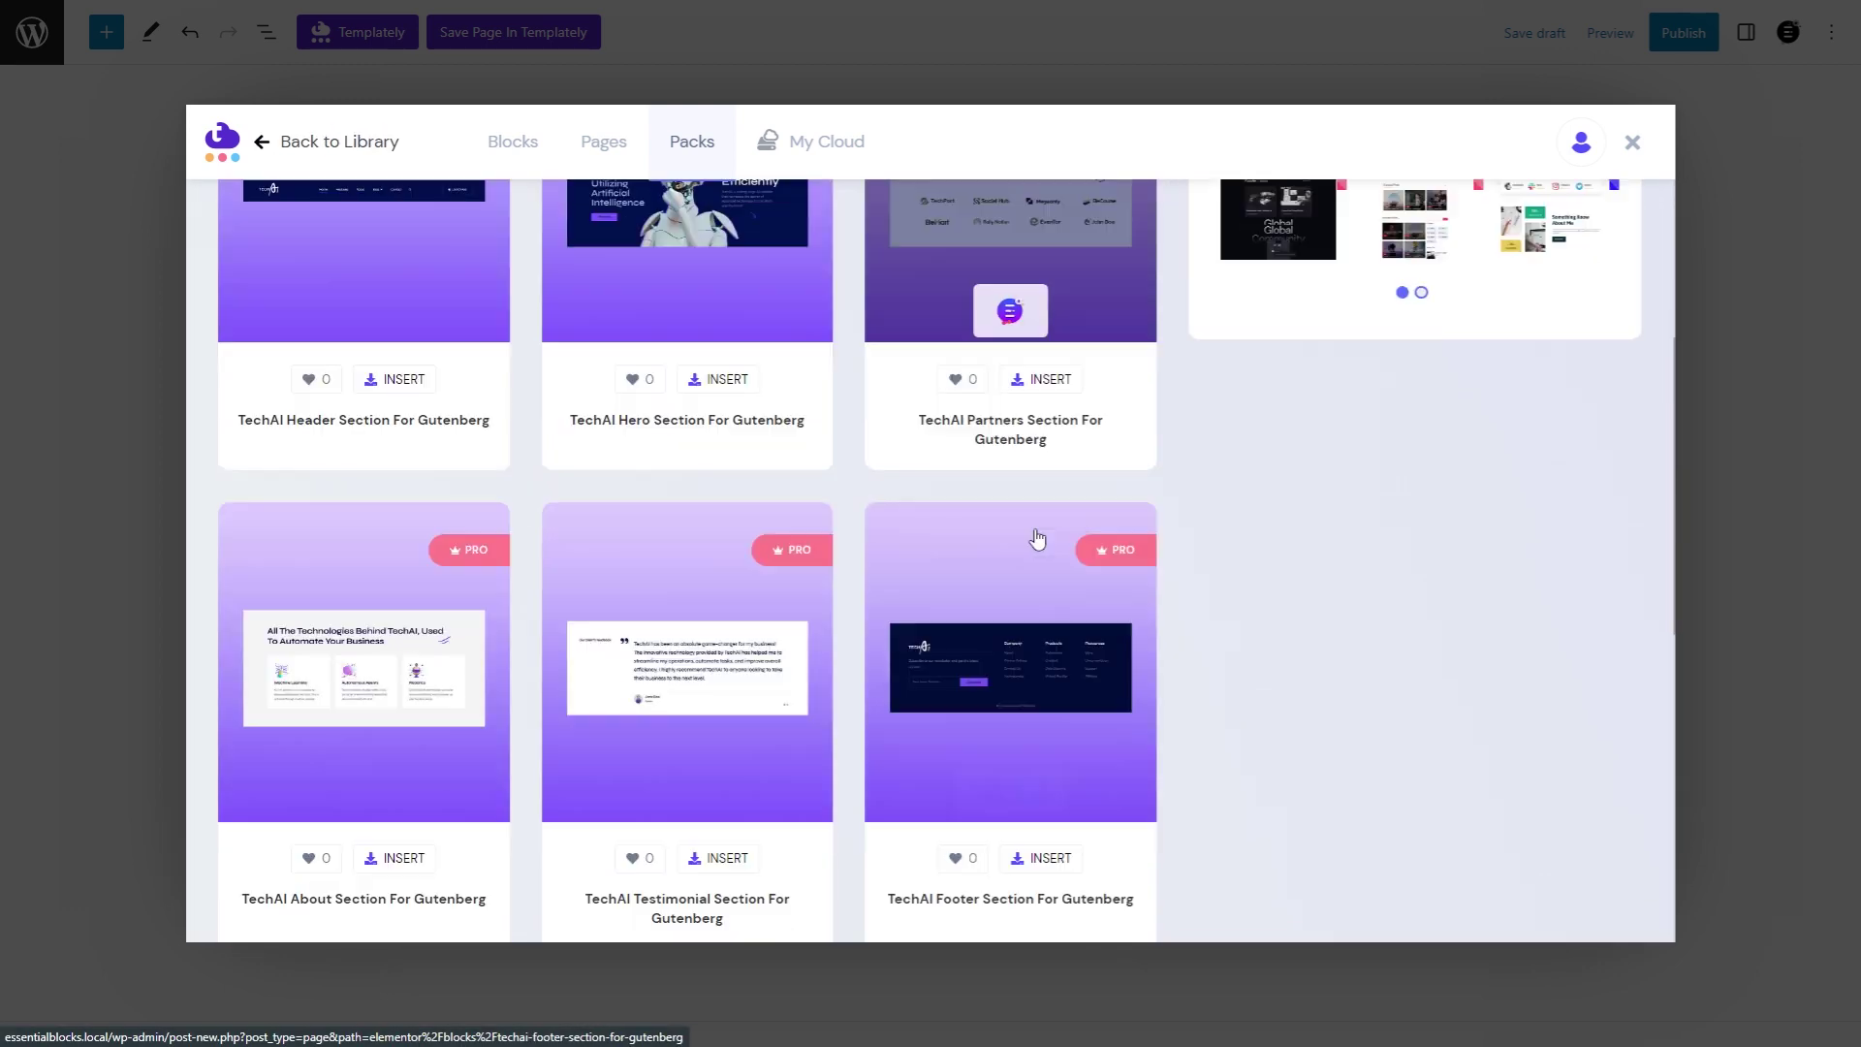
pyautogui.scroll(3, 872, 510)
pyautogui.click(565, 334)
pyautogui.scroll(-2, 230, 428)
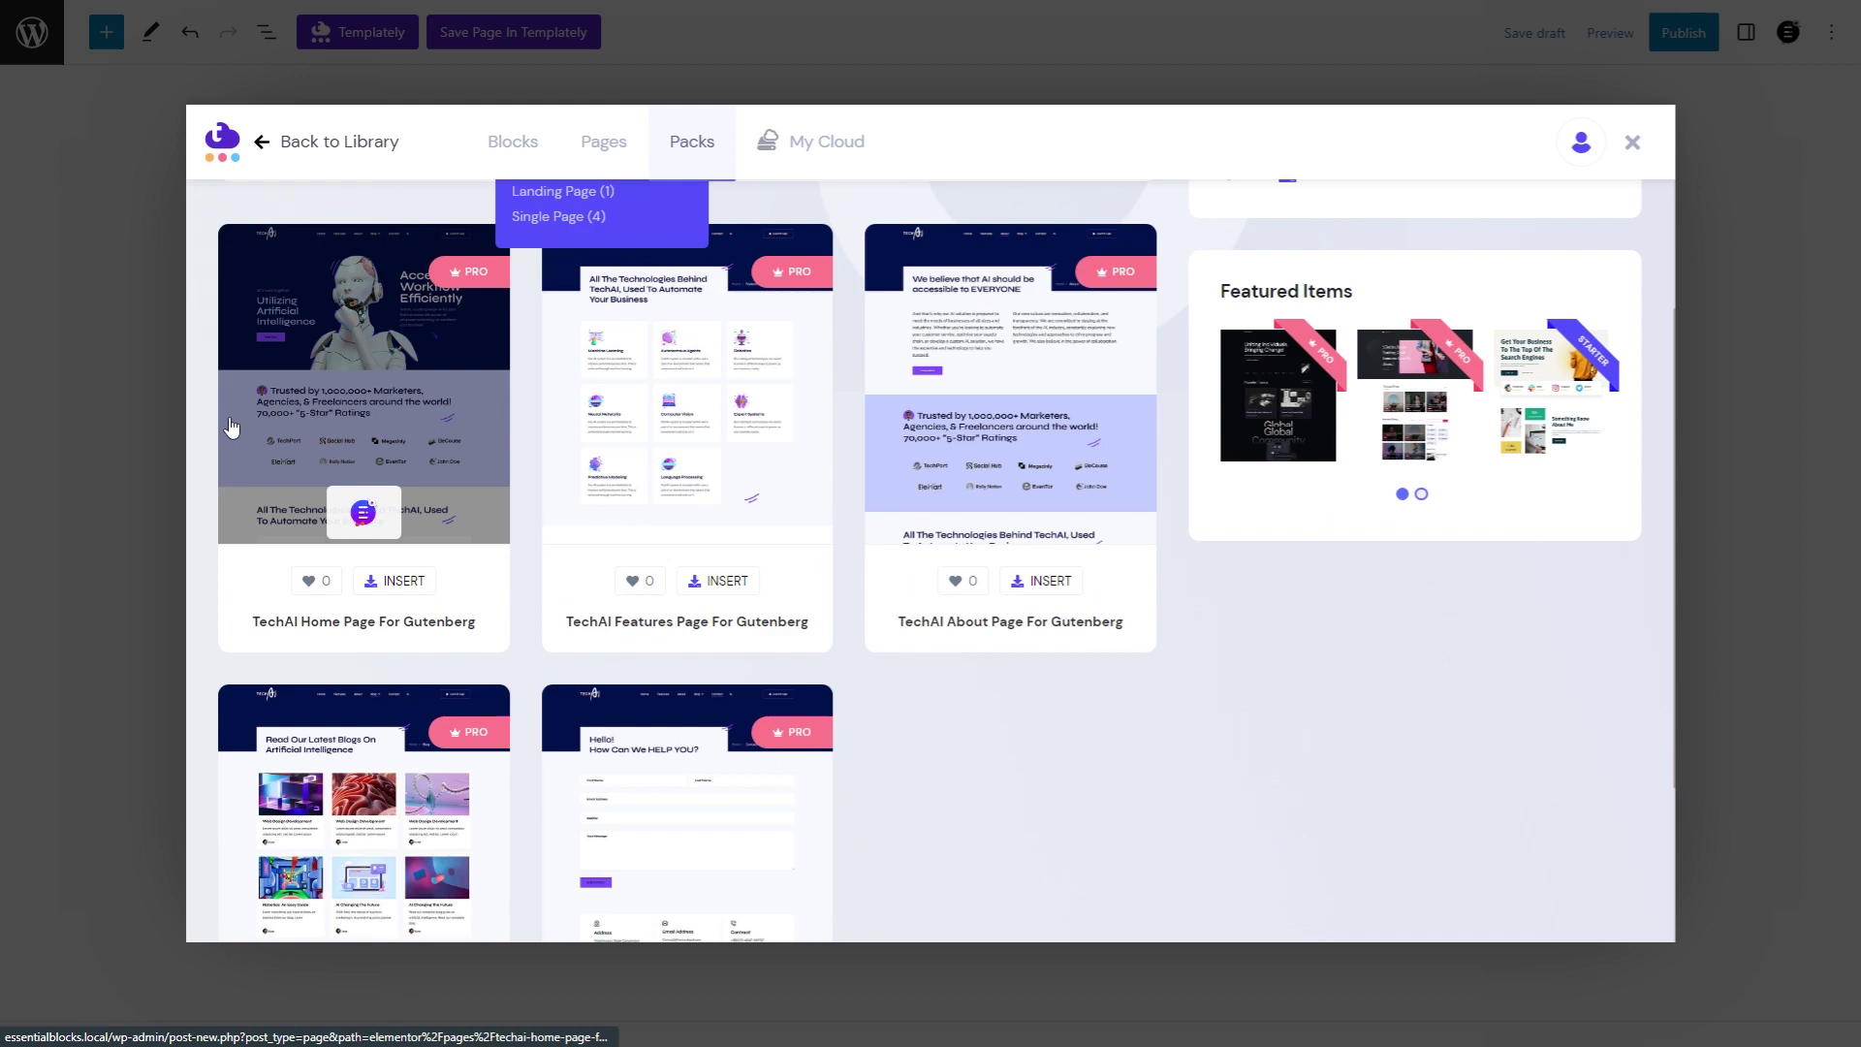
pyautogui.click(346, 384)
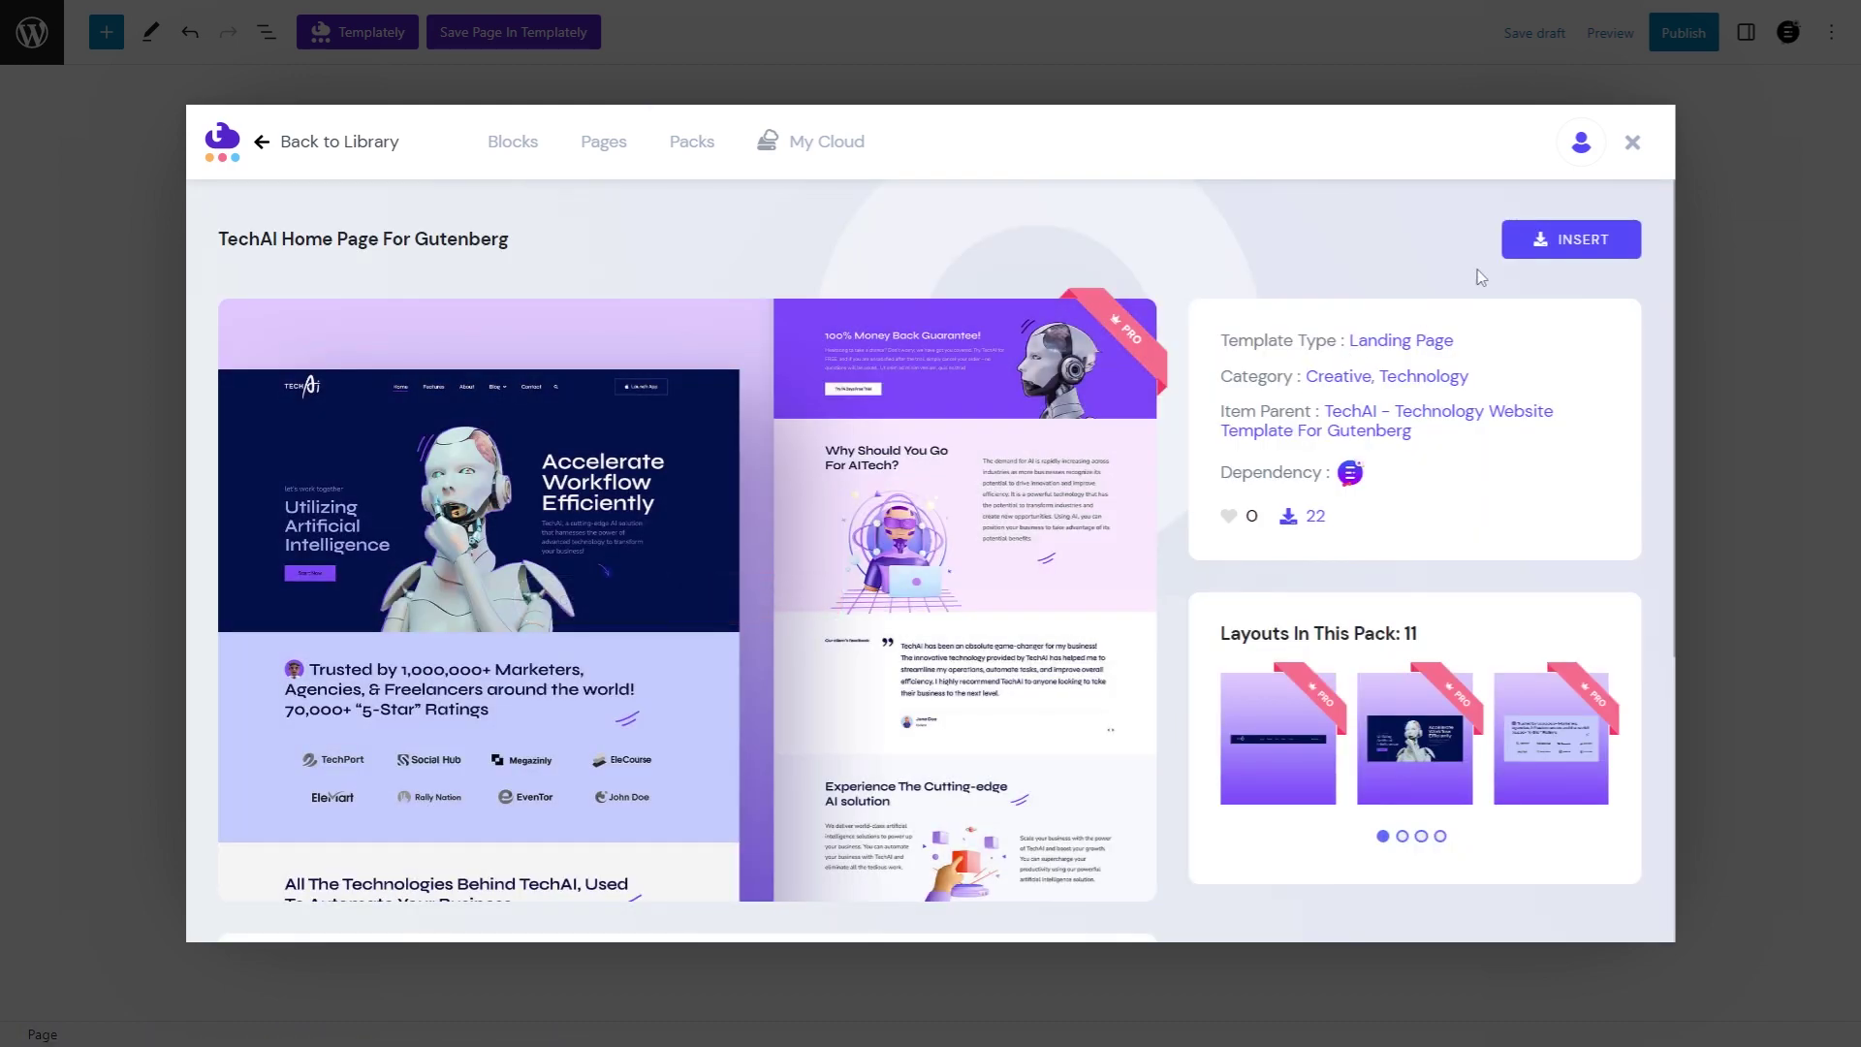
pyautogui.scroll(-2, 1510, 313)
pyautogui.scroll(2, 1509, 314)
# Insert the TechAI Home Page template and delete 'Accelerate' from the hero heading.
pyautogui.click(1577, 236)
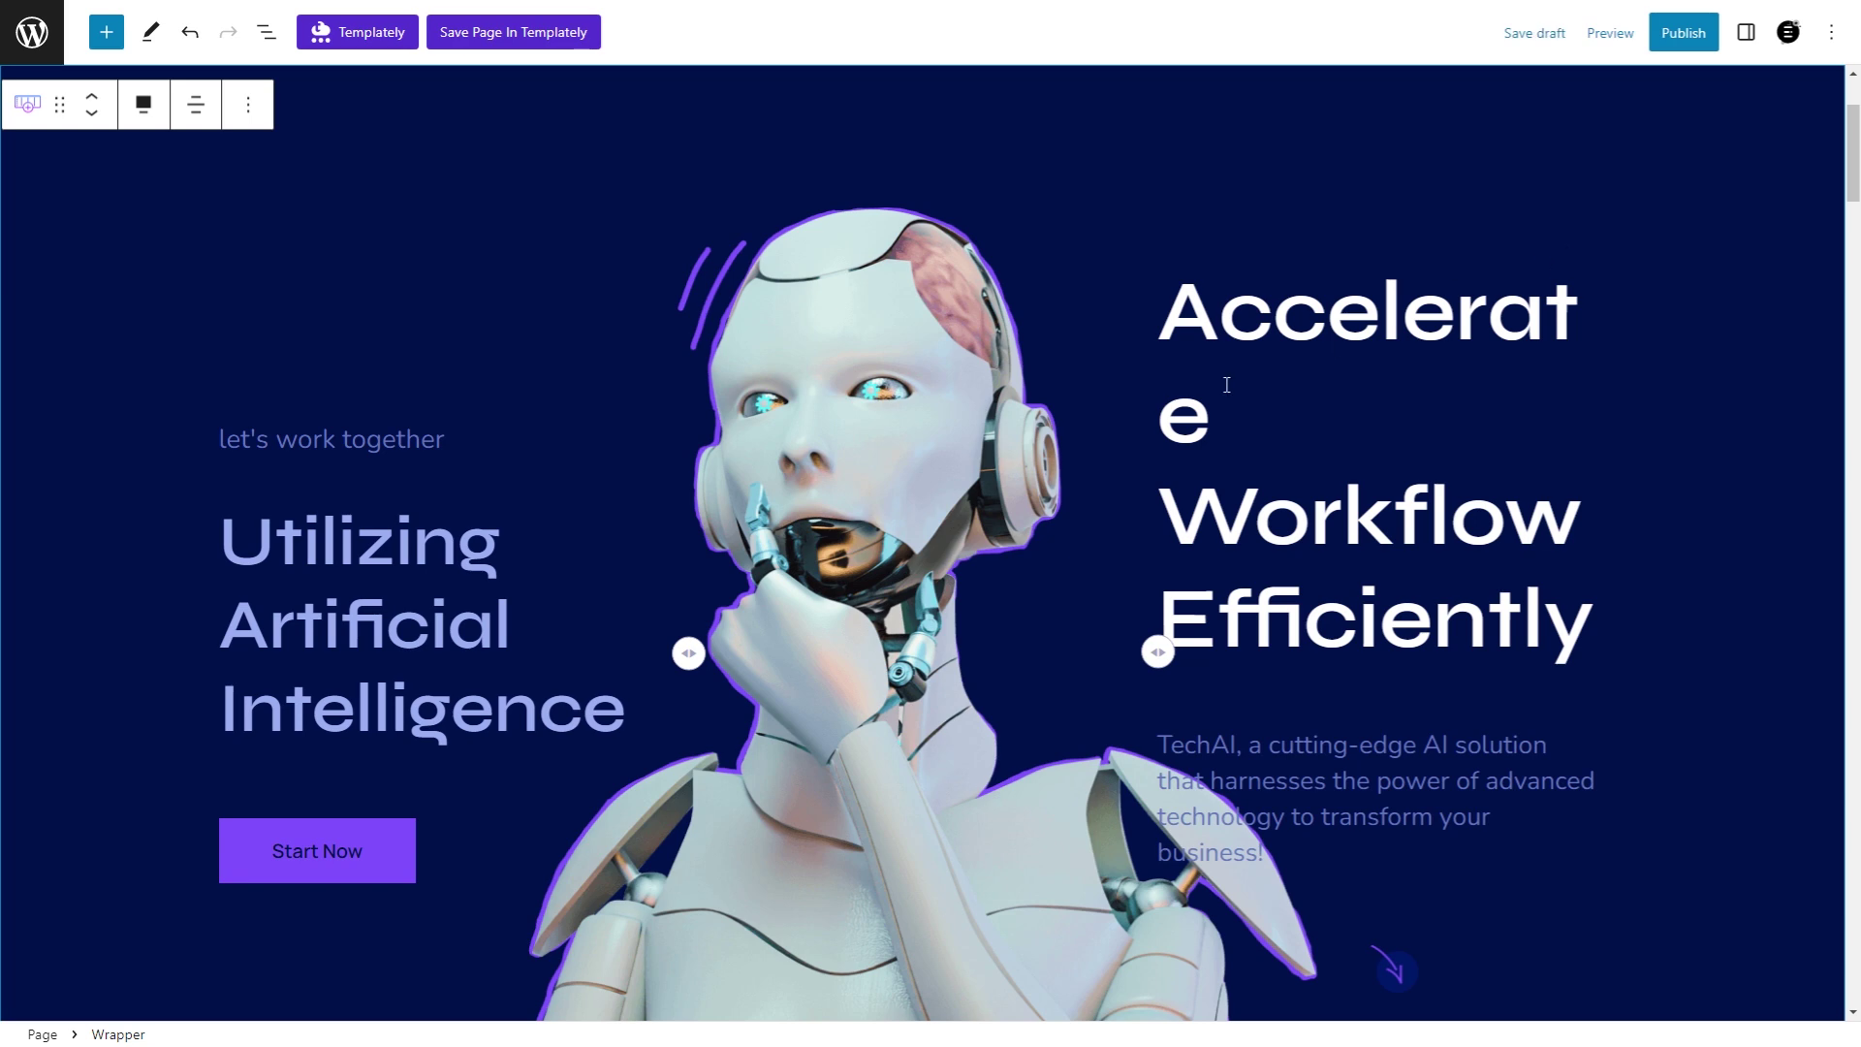
pyautogui.doubleClick(1170, 324)
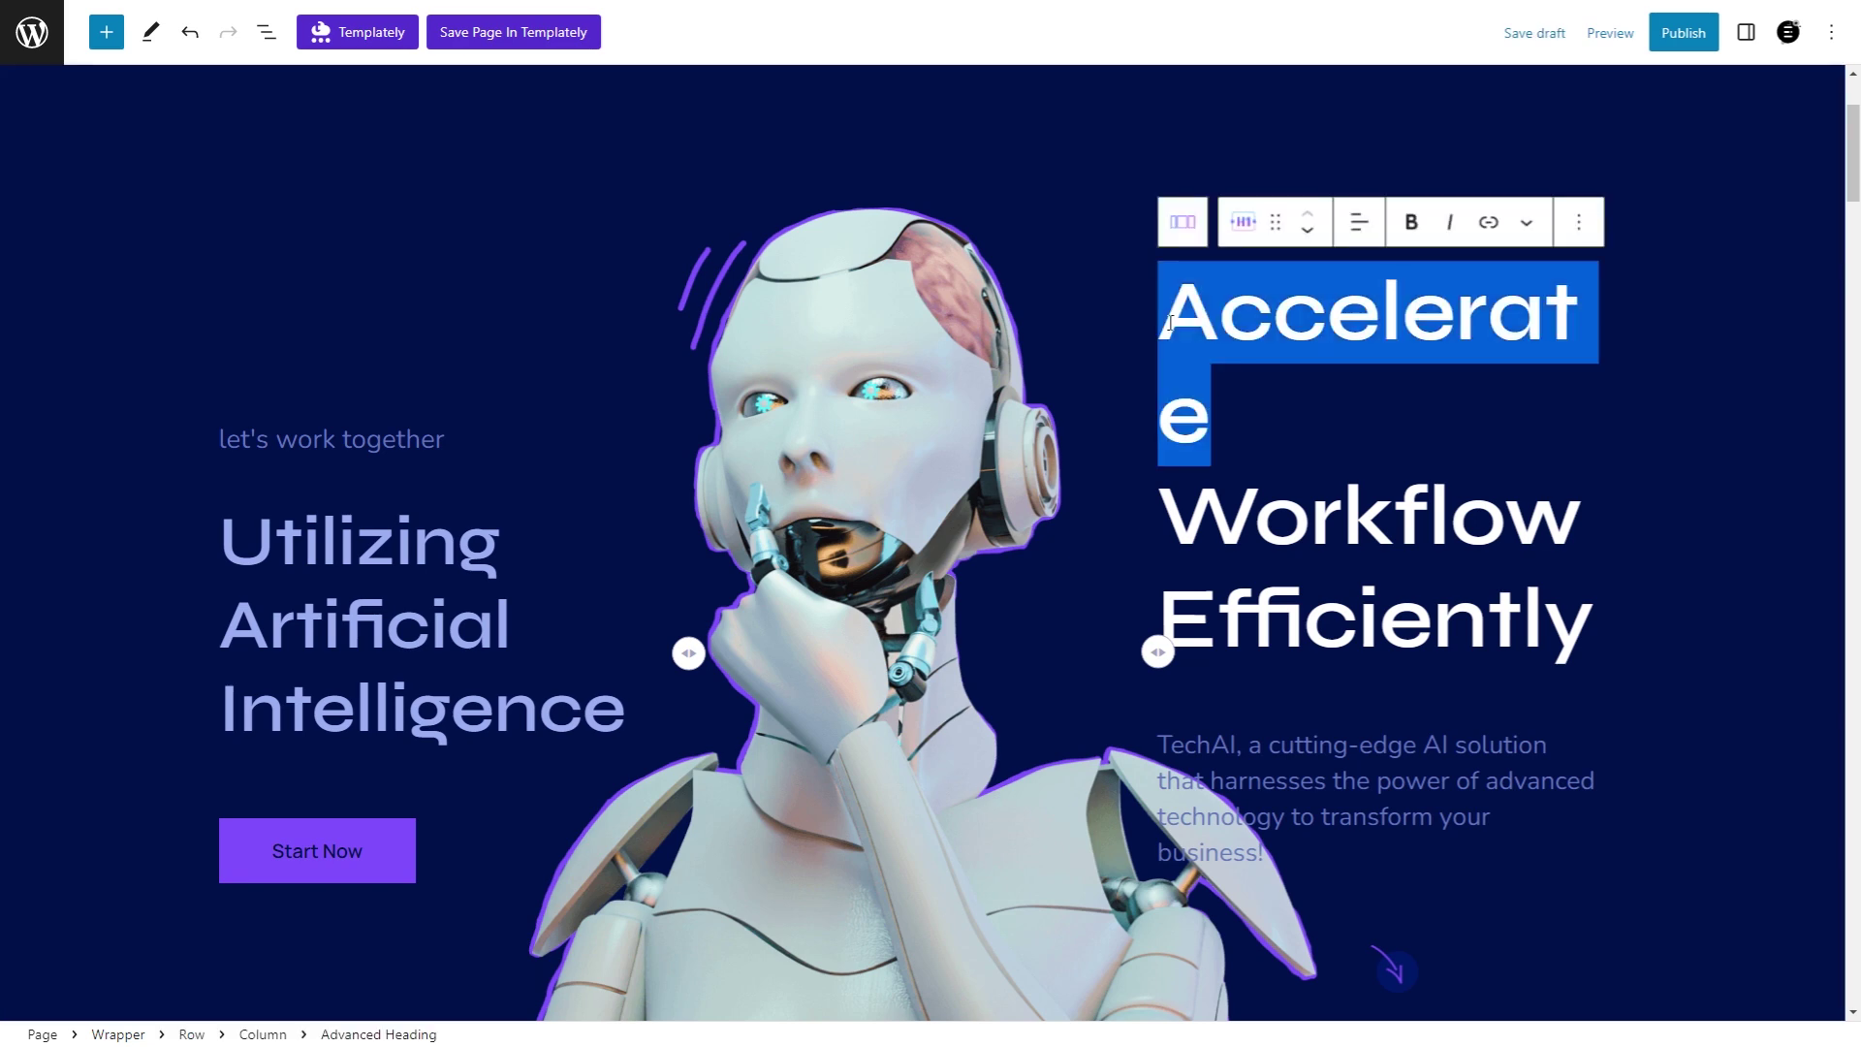
pyautogui.press('BackSpace')
pyautogui.write('Boos')
pyautogui.scroll(-5, 597, 454)
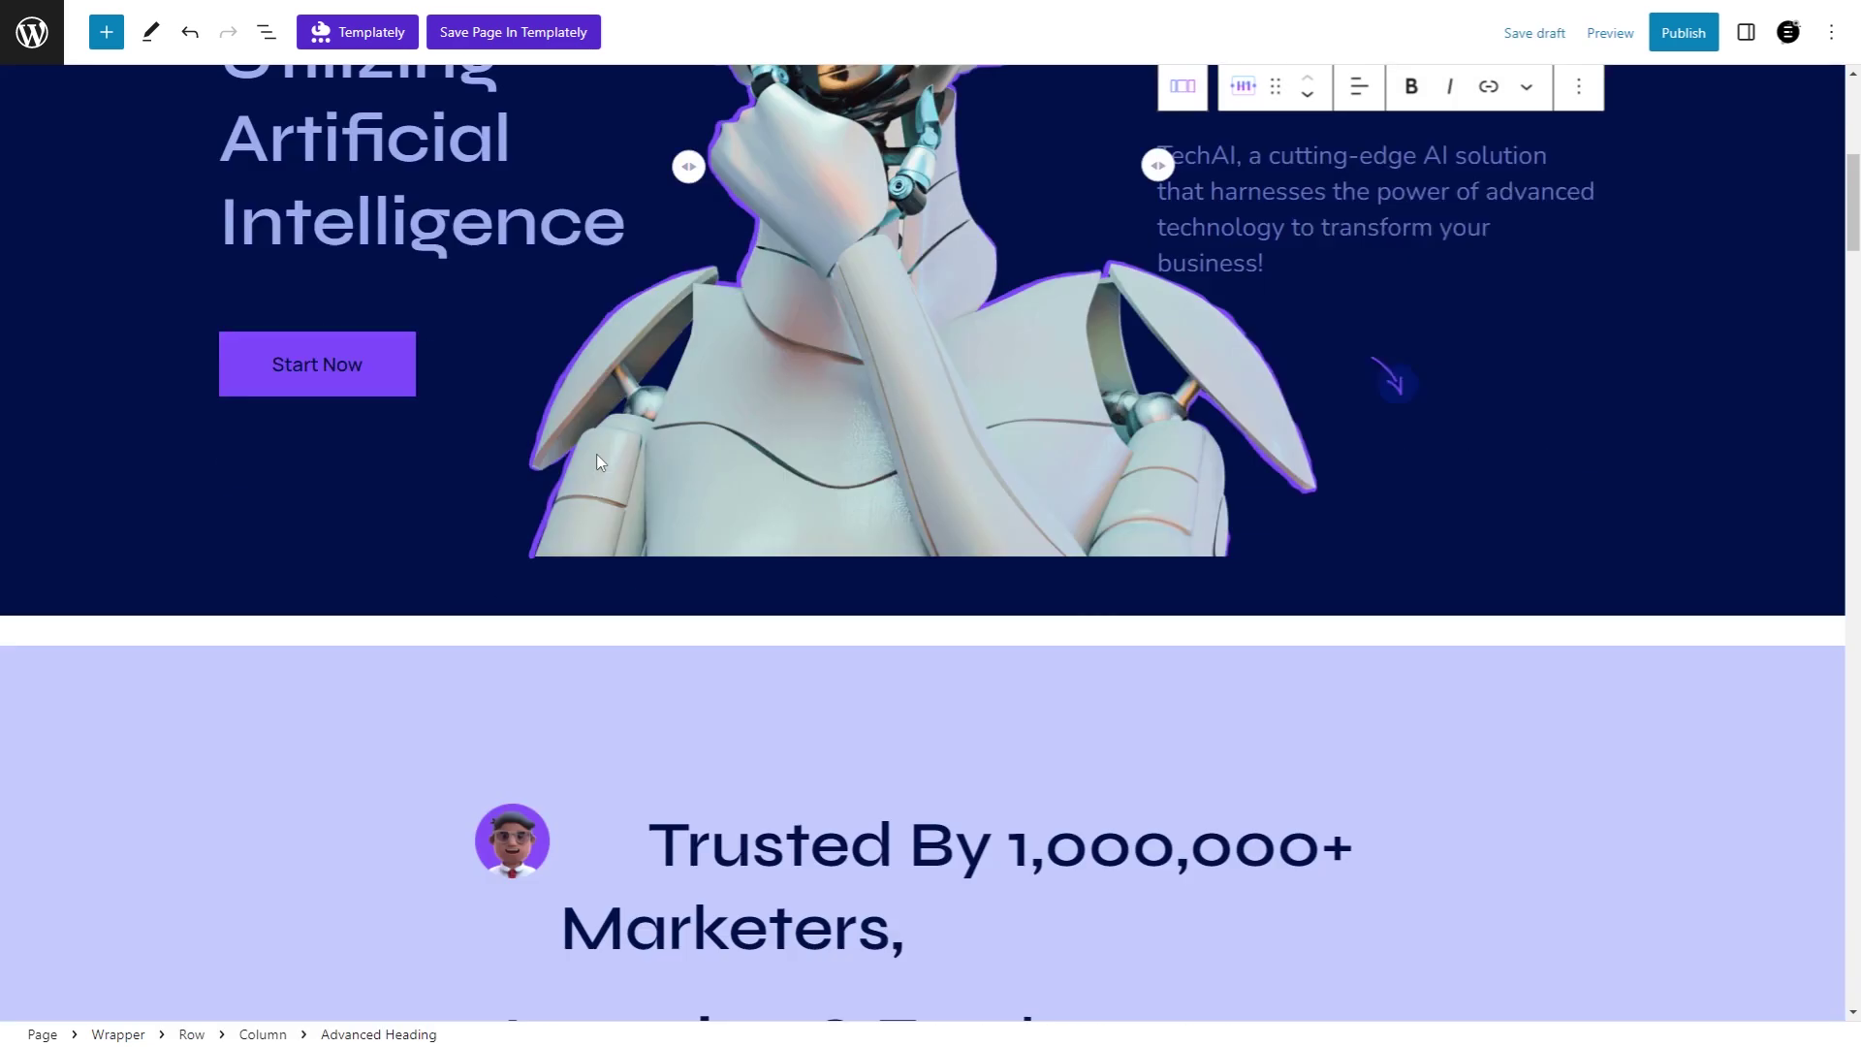
pyautogui.scroll(-5, 595, 458)
pyautogui.scroll(-1, 595, 458)
pyautogui.scroll(-5, 903, 553)
# Widen the AITech hand image to 645 px, then select the guarantee section and Autonomous Agents card.
pyautogui.click(904, 553)
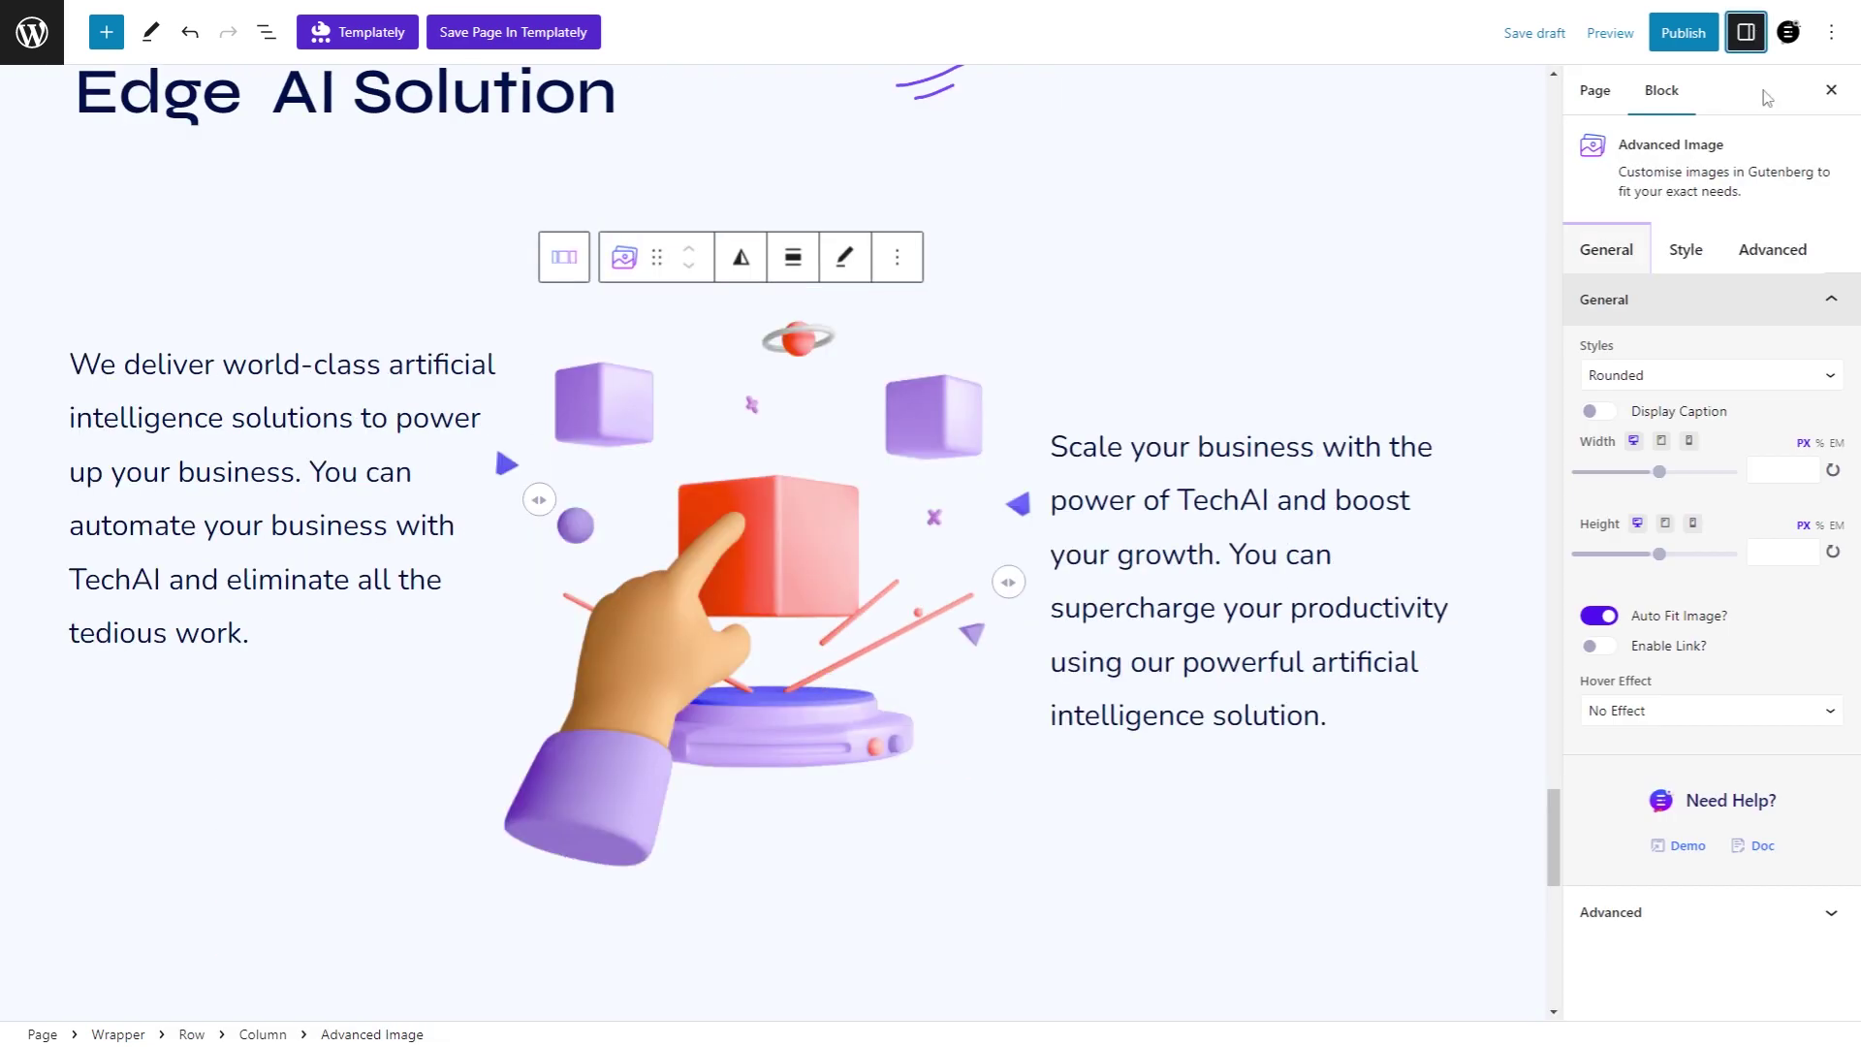
pyautogui.scroll(-5, 1552, 520)
pyautogui.moveTo(1659, 471); pyautogui.dragTo(1683, 502)
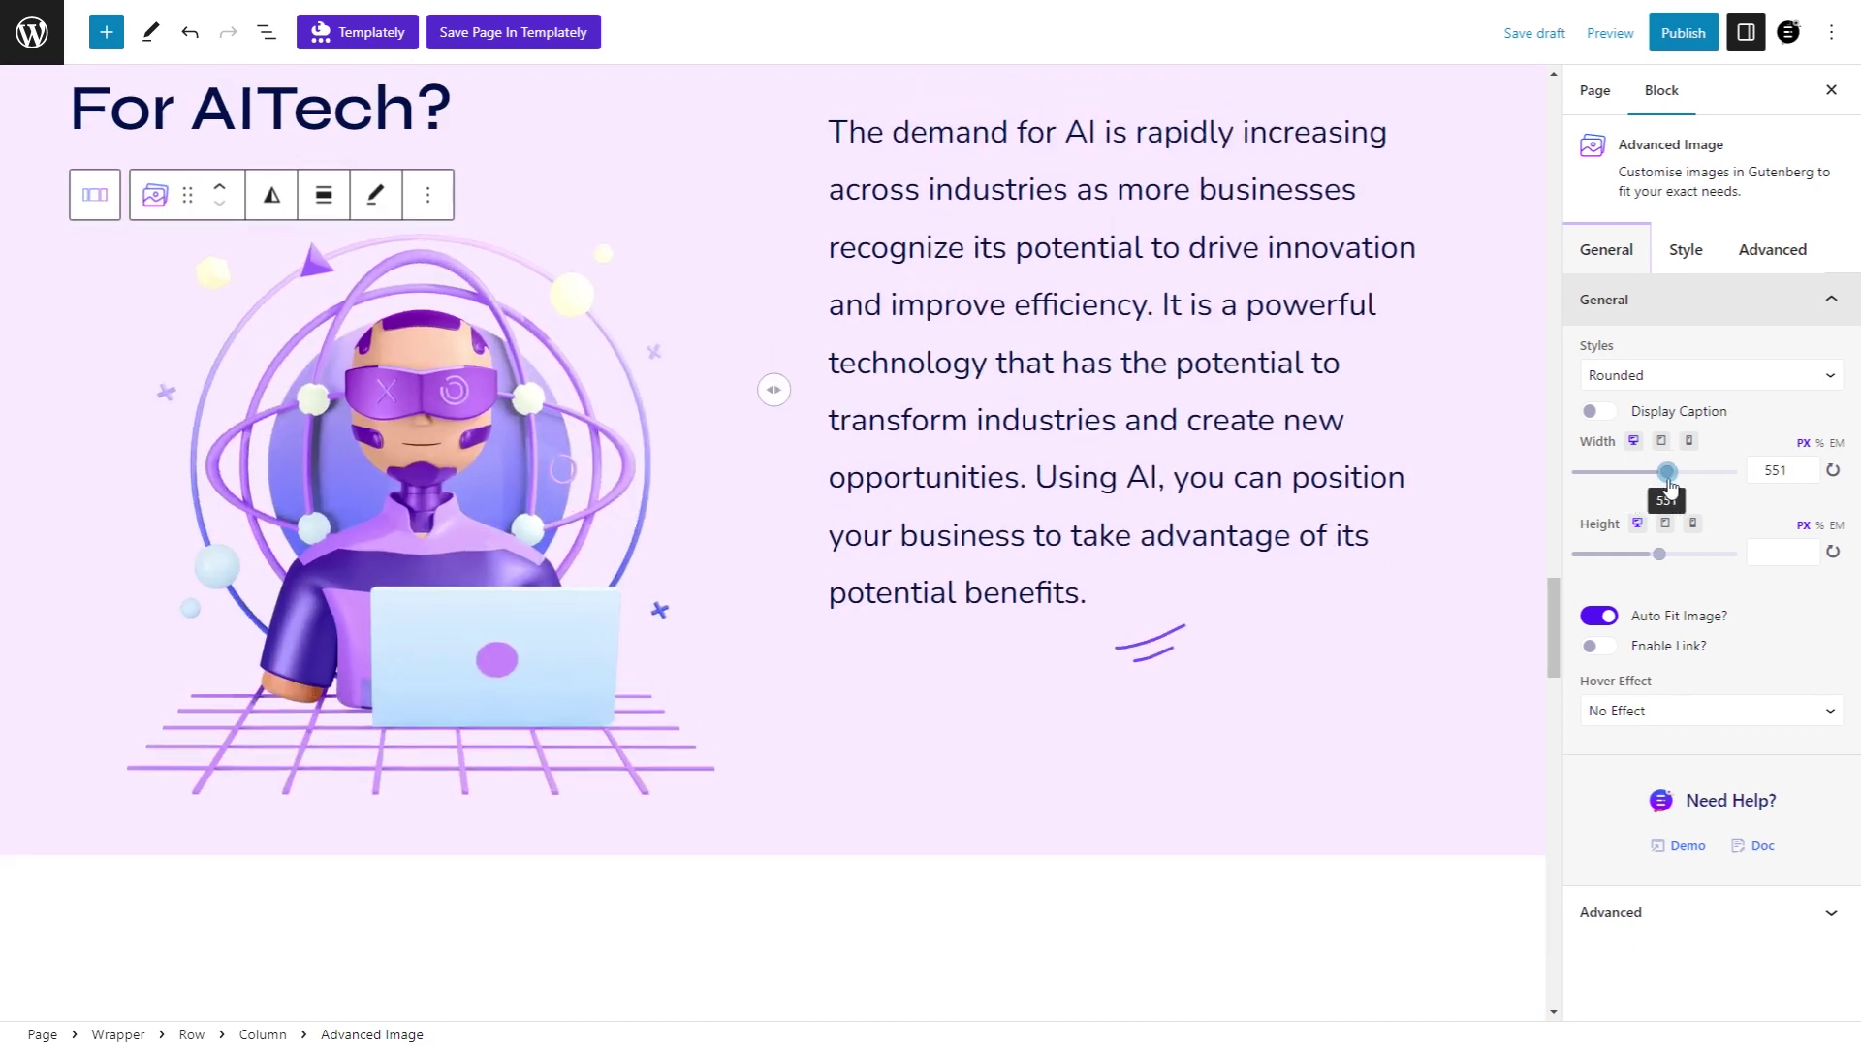
pyautogui.scroll(2, 1219, 586)
pyautogui.scroll(5, 1221, 584)
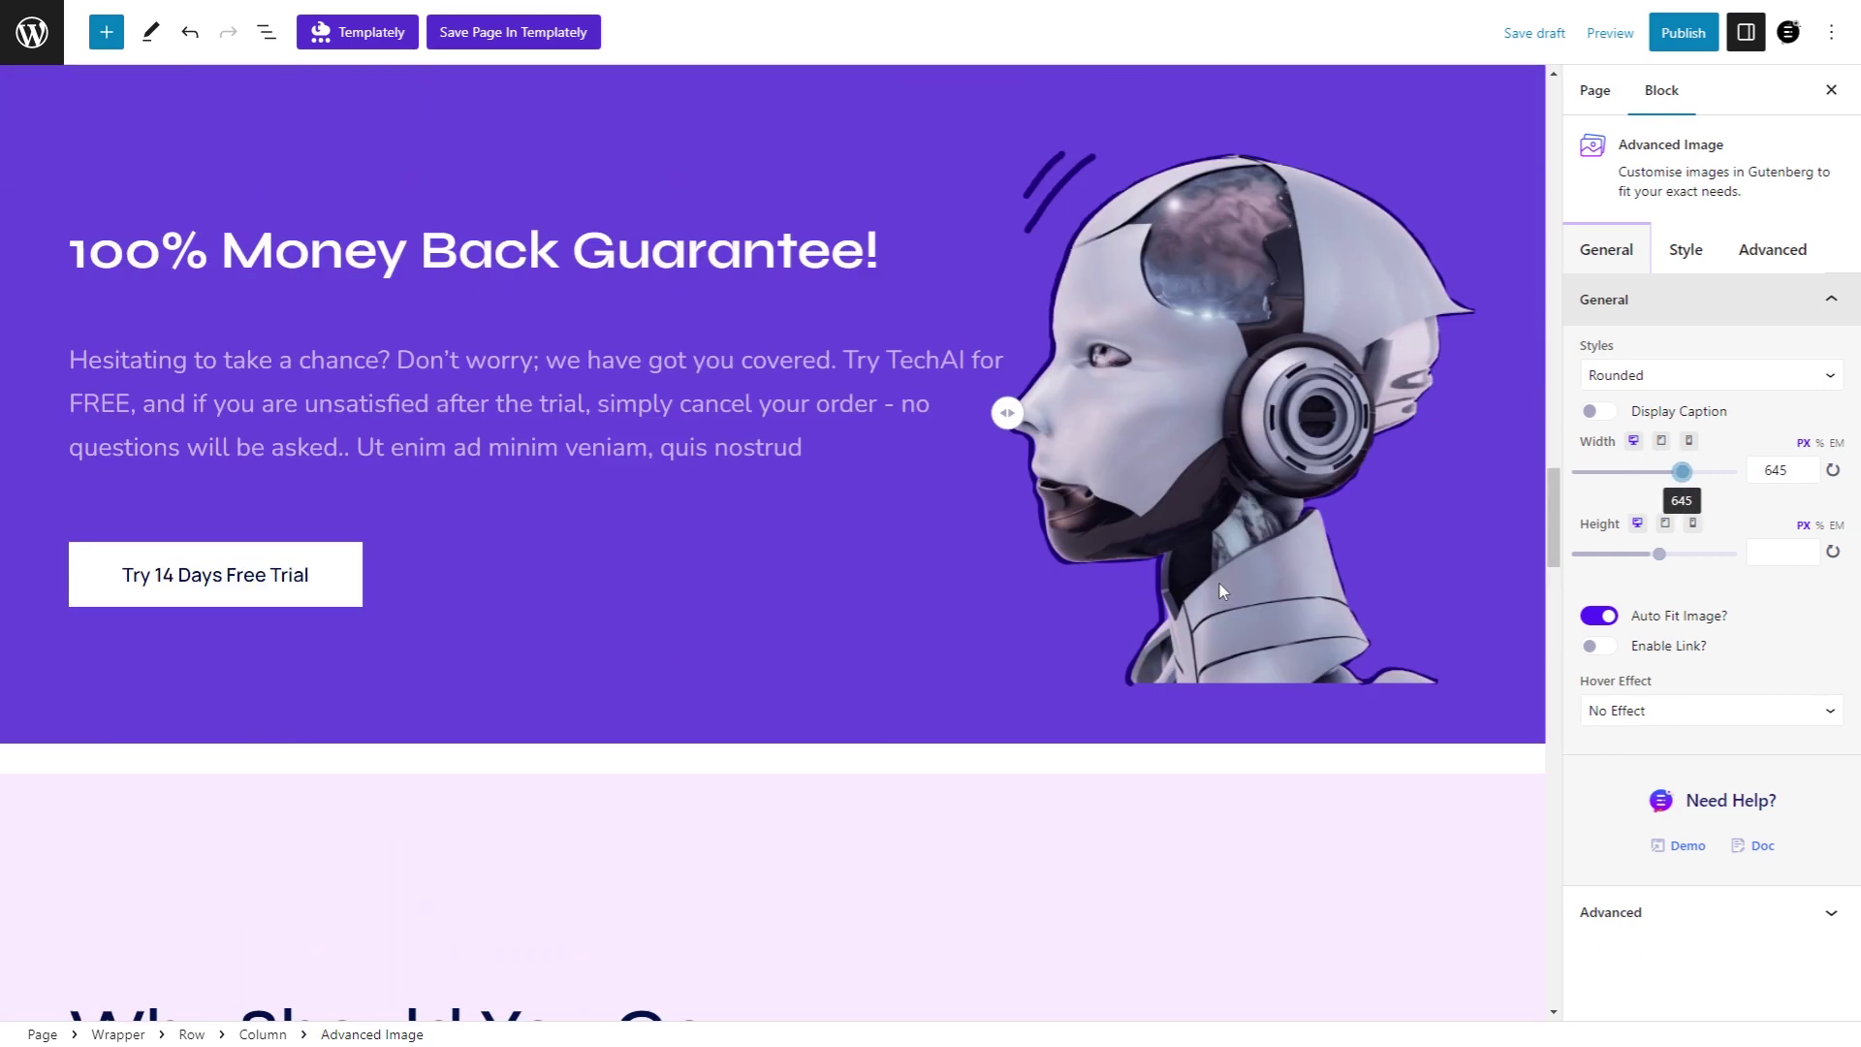
pyautogui.scroll(2, 1194, 561)
pyautogui.click(927, 367)
pyautogui.scroll(3, 927, 366)
pyautogui.scroll(3, 926, 365)
pyautogui.scroll(1, 872, 393)
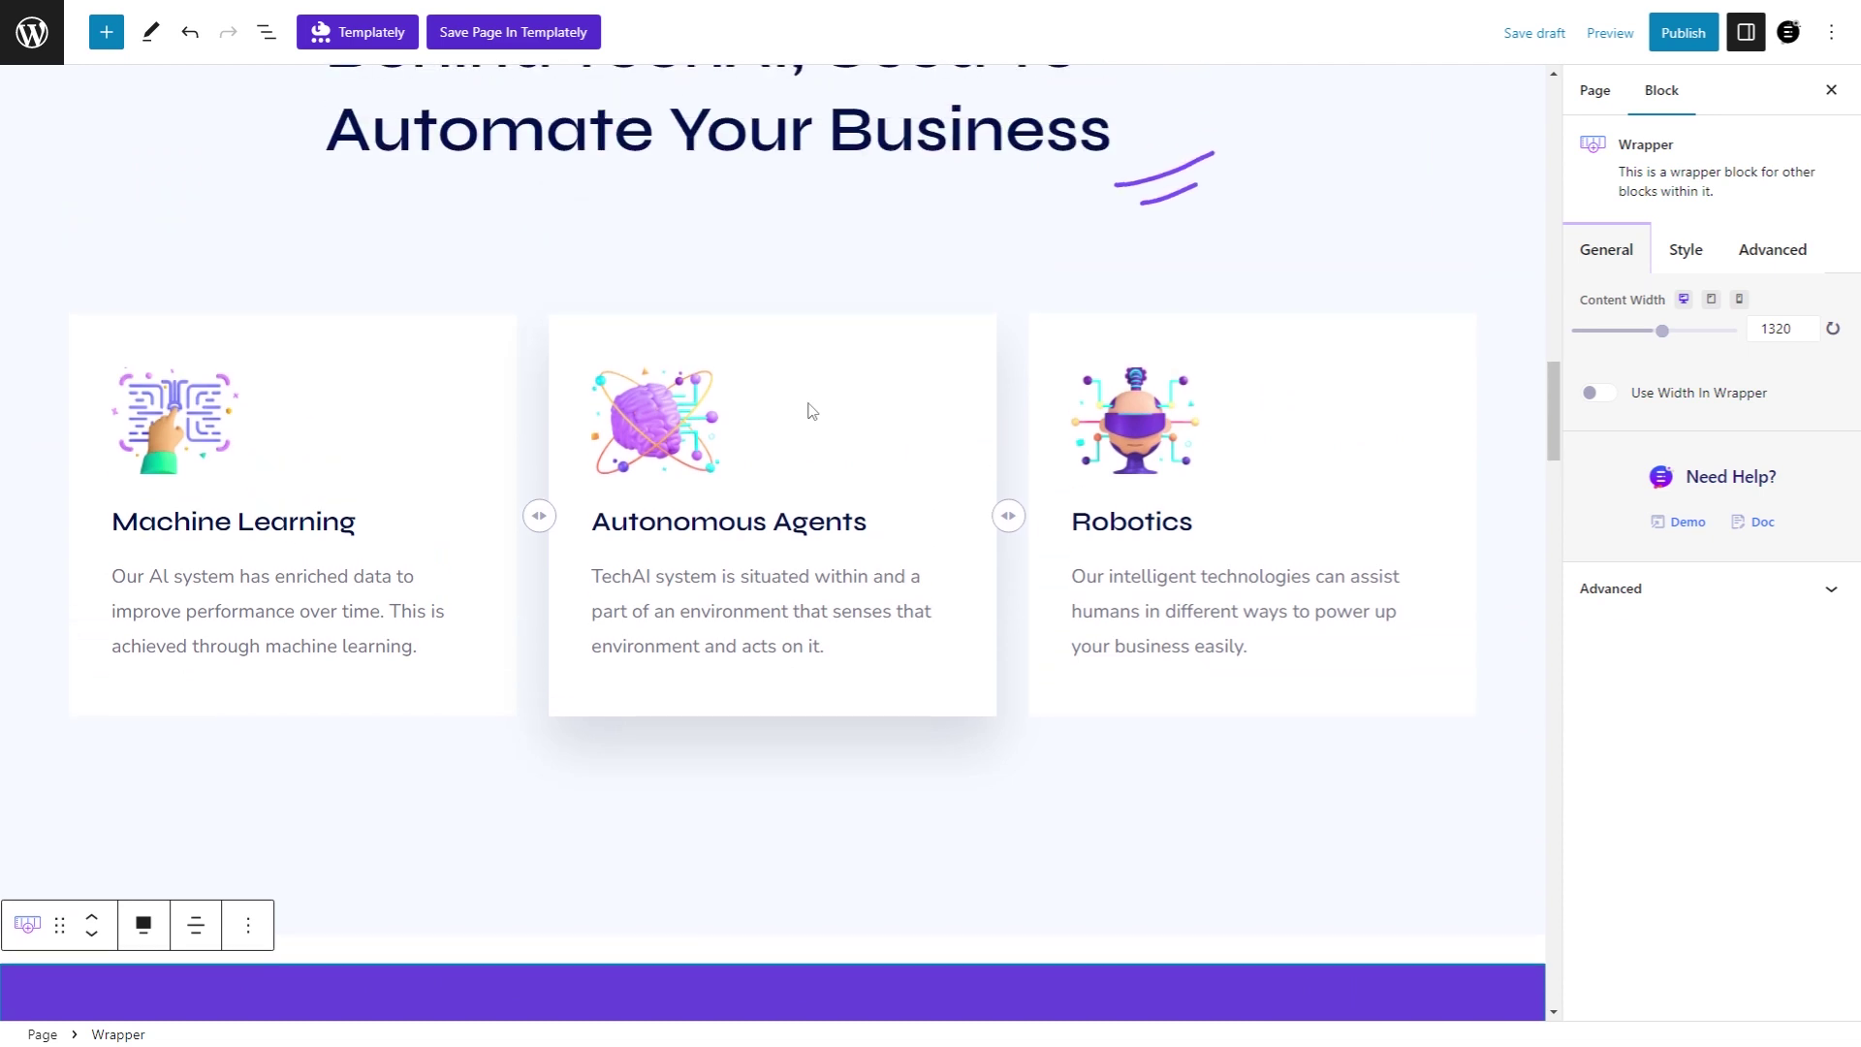
pyautogui.click(874, 393)
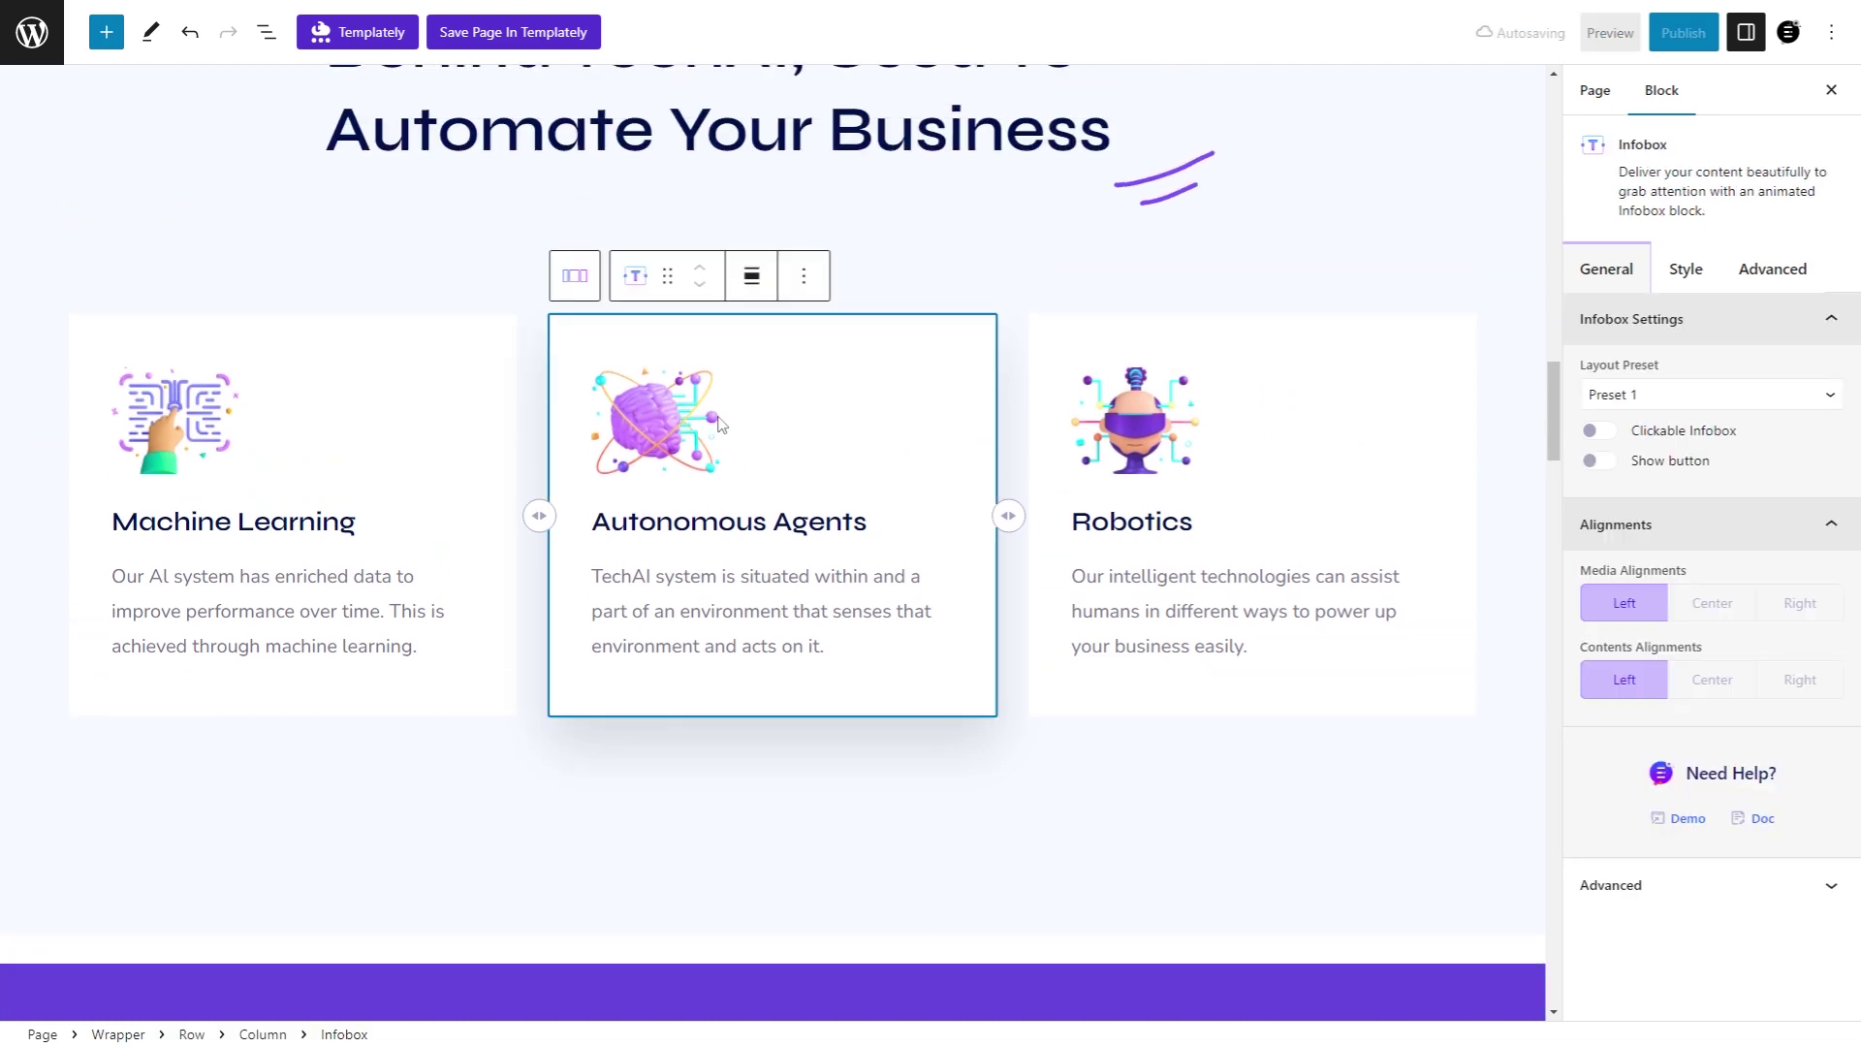
pyautogui.scroll(2, 727, 422)
pyautogui.scroll(2, 1018, 425)
pyautogui.scroll(2, 1350, 427)
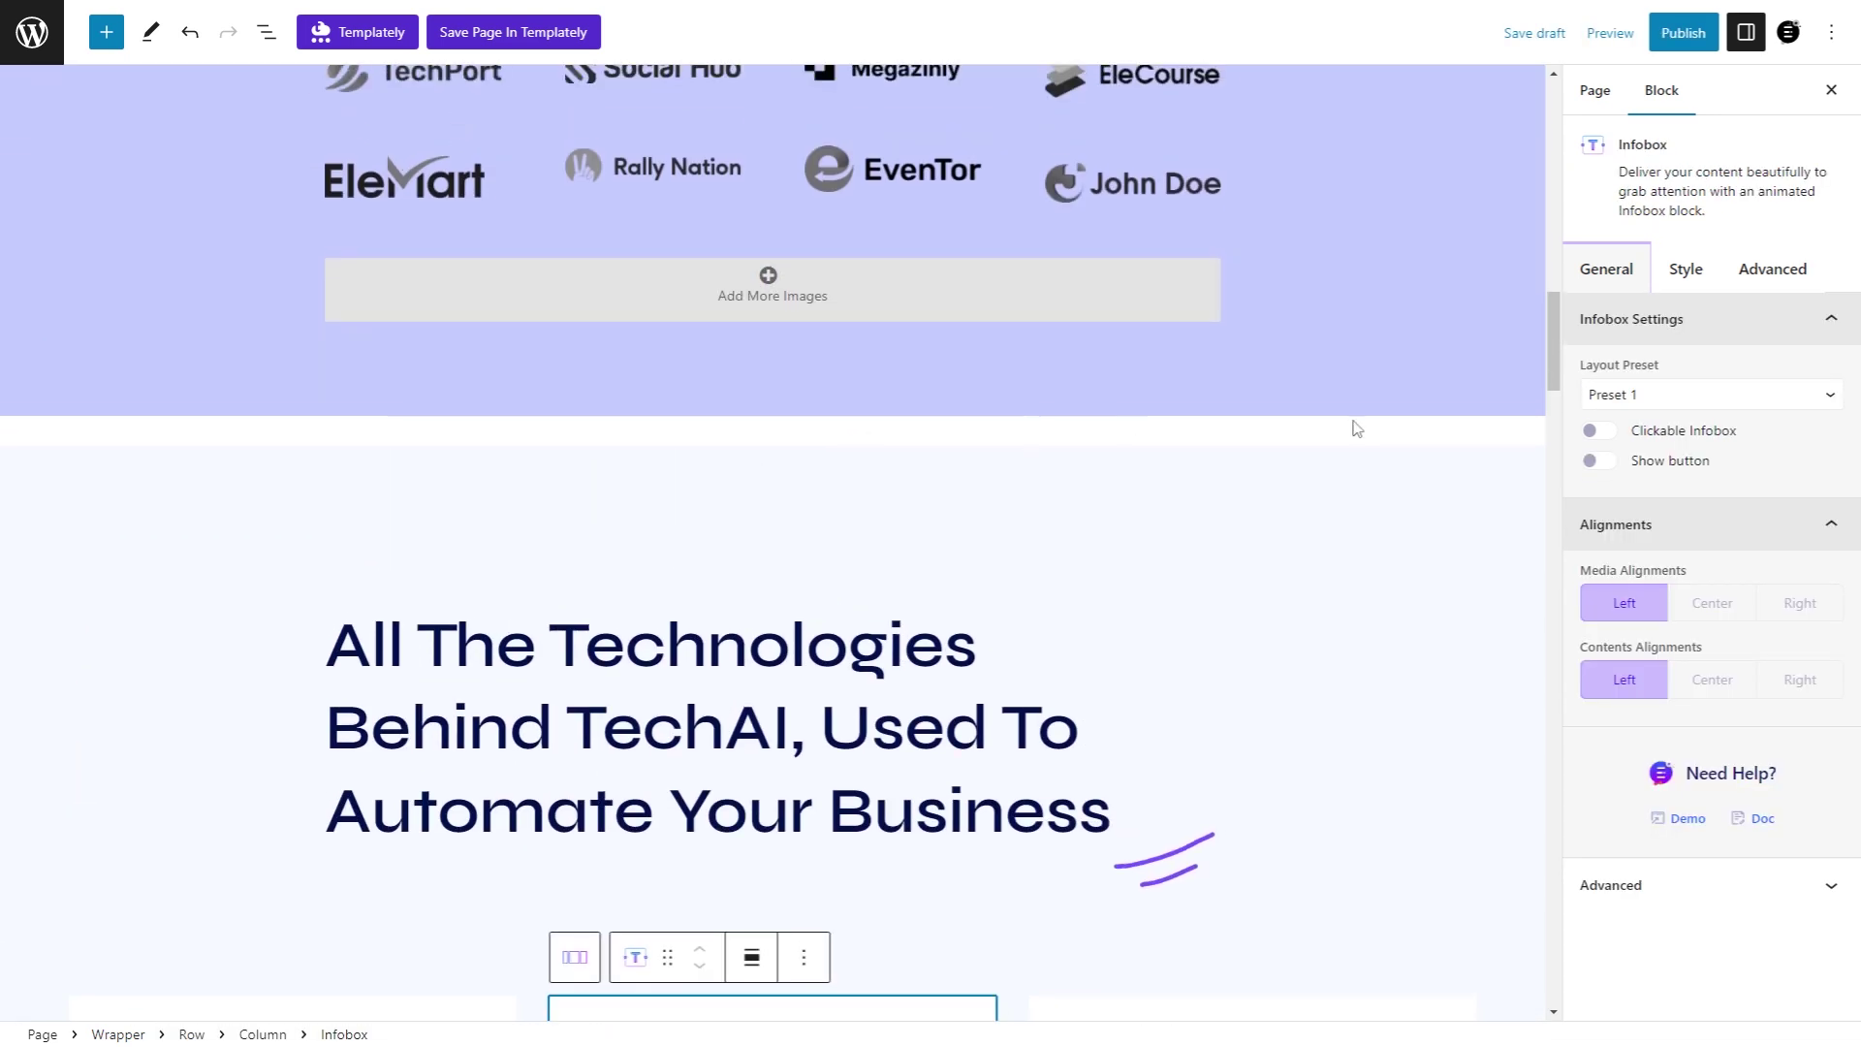
pyautogui.scroll(5, 1475, 360)
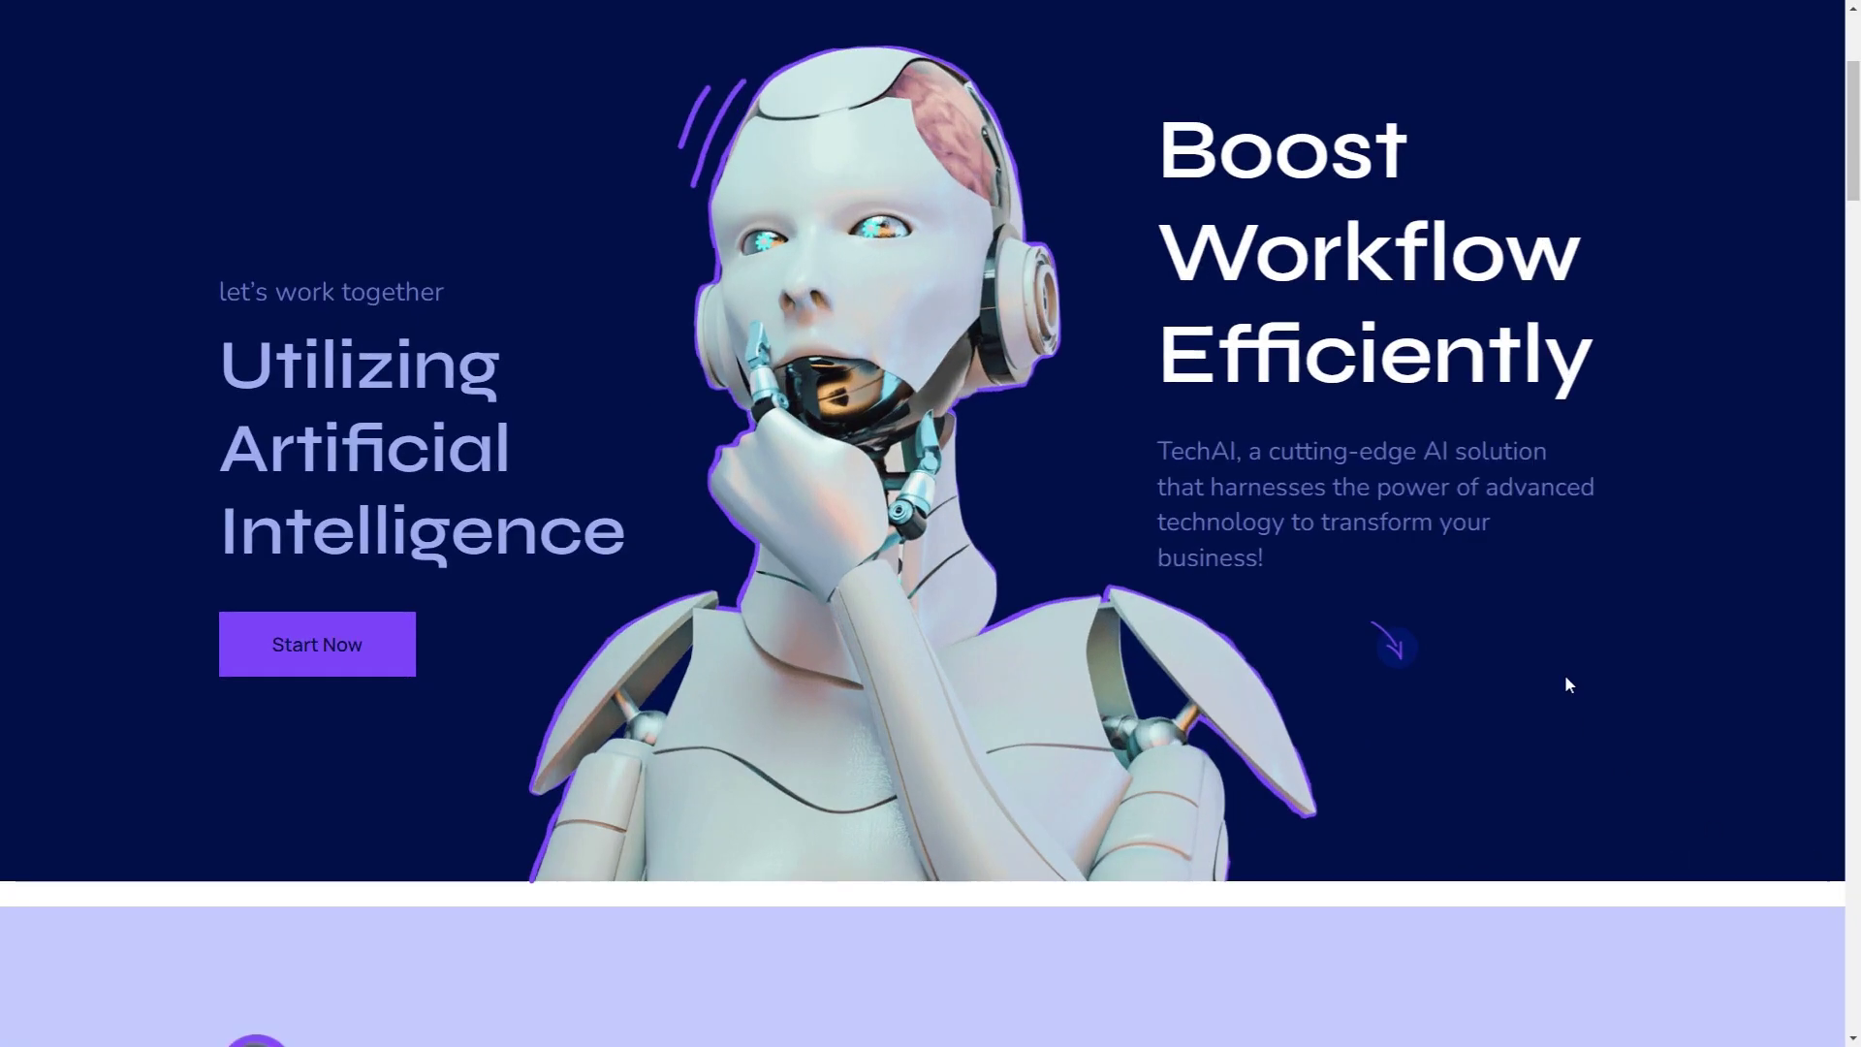
pyautogui.scroll(-3, 1565, 682)
pyautogui.scroll(-4, 1569, 685)
pyautogui.scroll(-5, 1567, 681)
pyautogui.scroll(-5, 1566, 683)
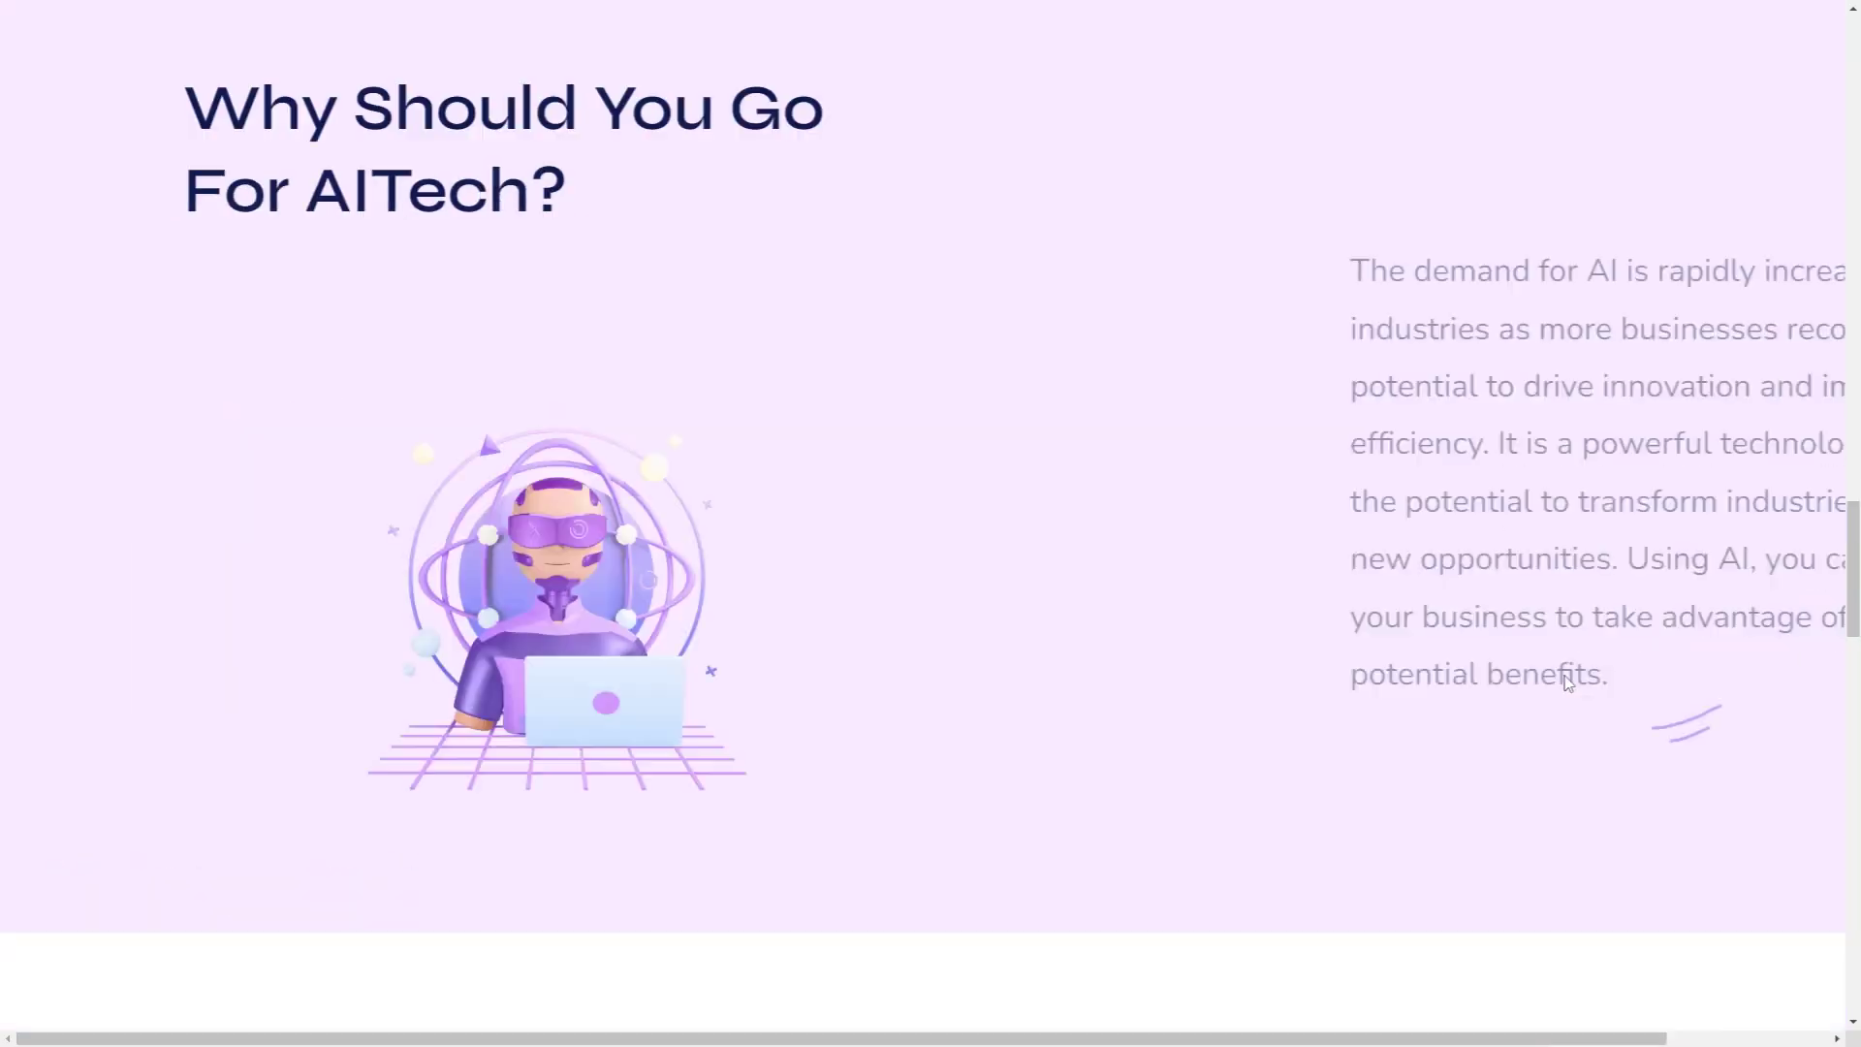